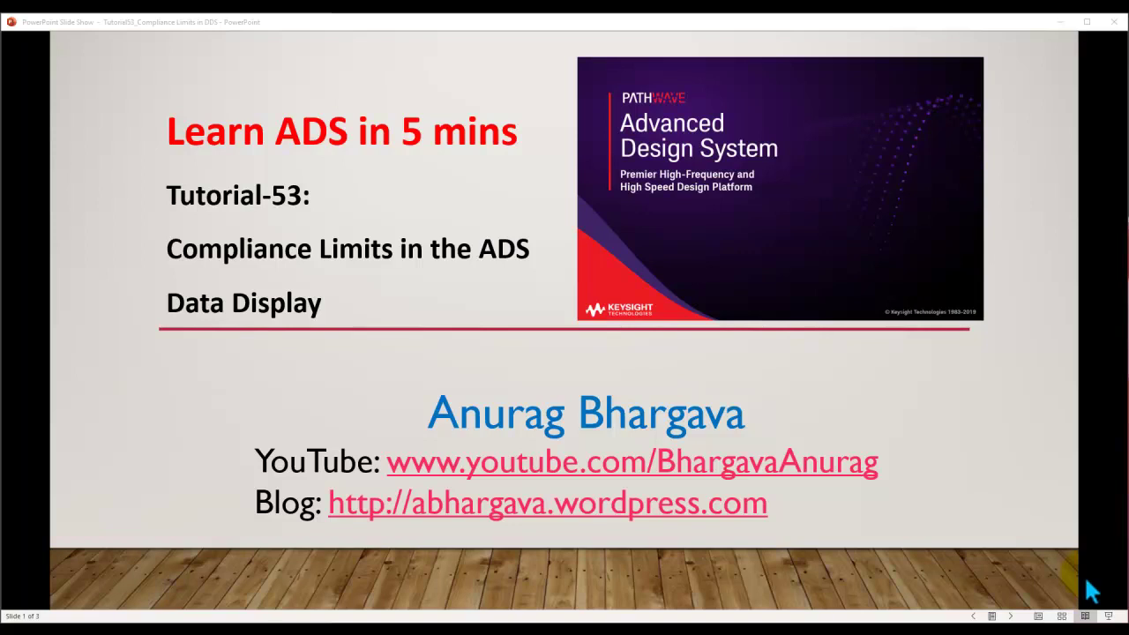
Advance the slide show from the title slide to slide 2, the tutorial overview.
click(994, 548)
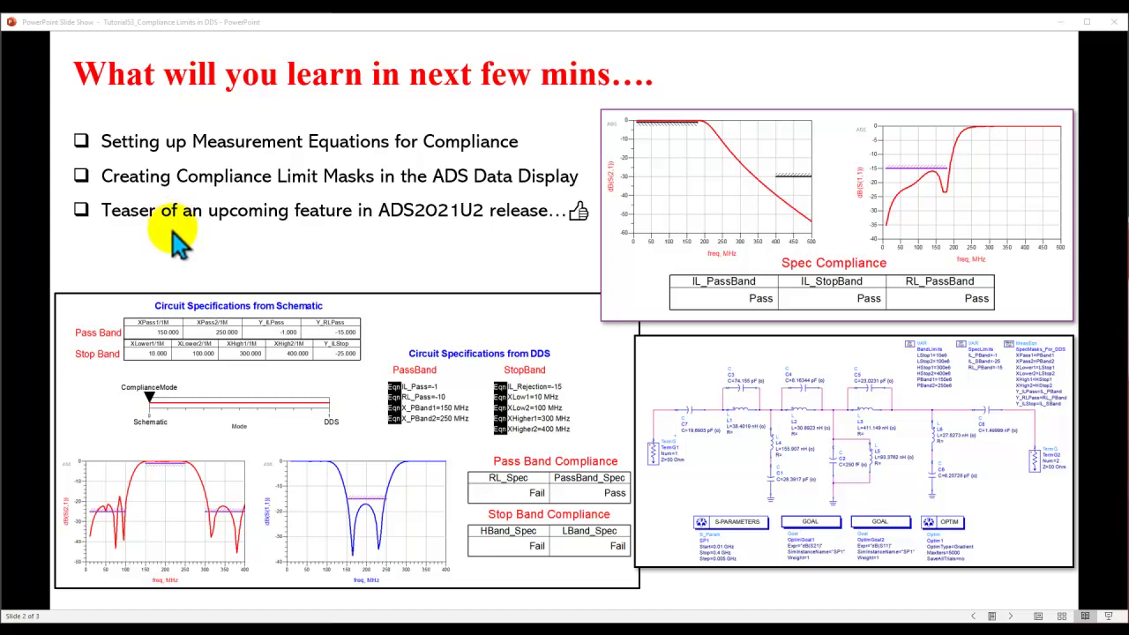
click(174, 234)
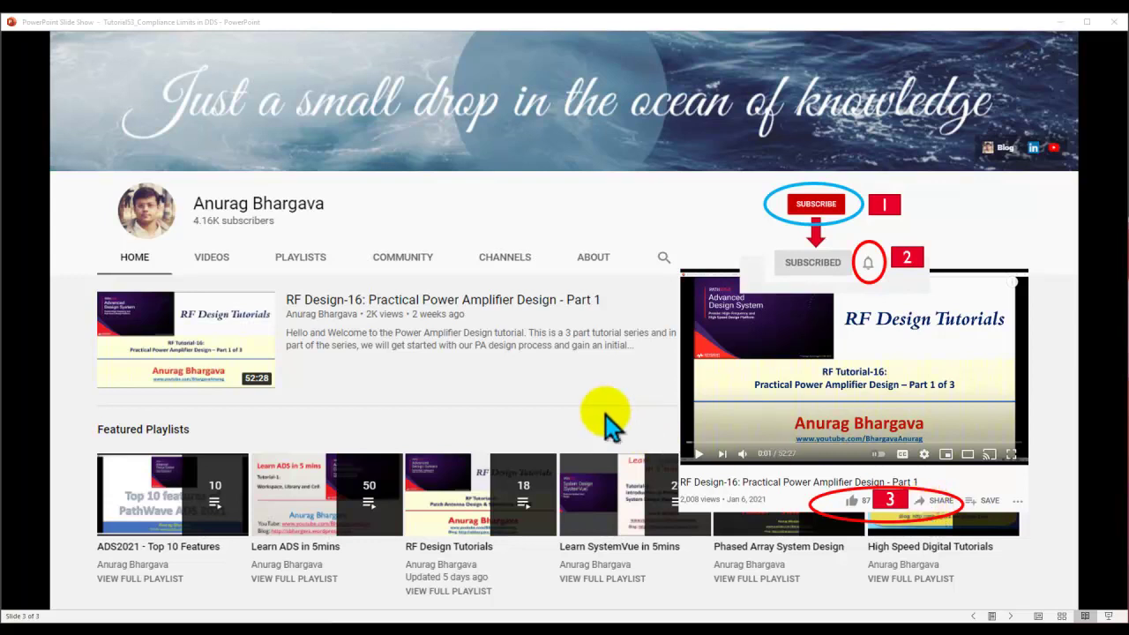
key(Left)
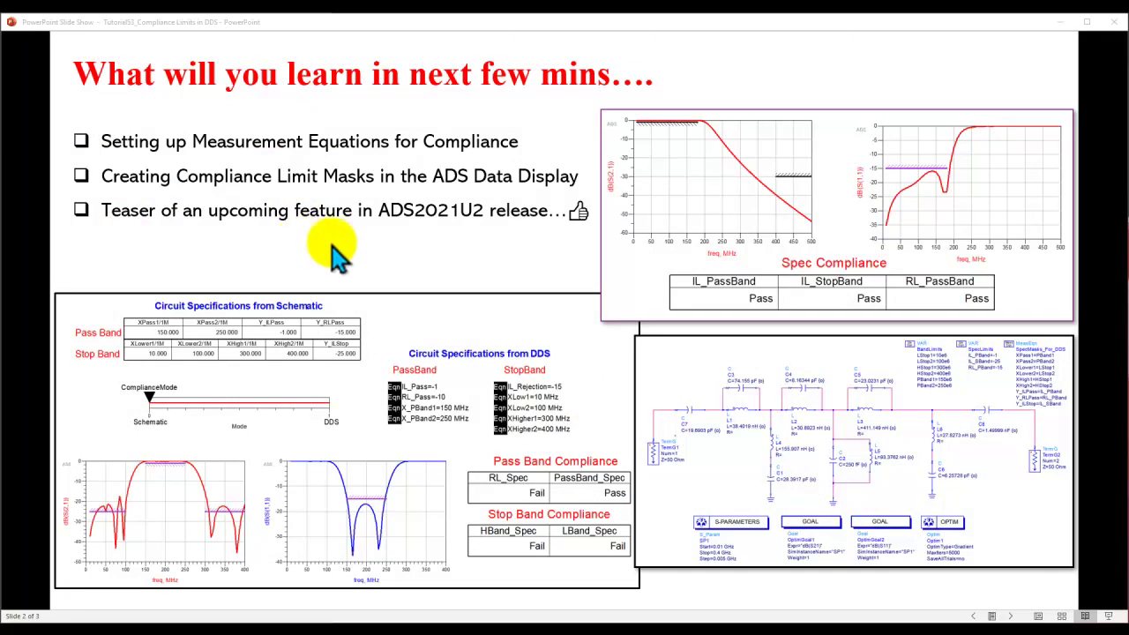
From the ADS main window, open the myLPF schematic and zoom to fit the whole filter design.
click(788, 628)
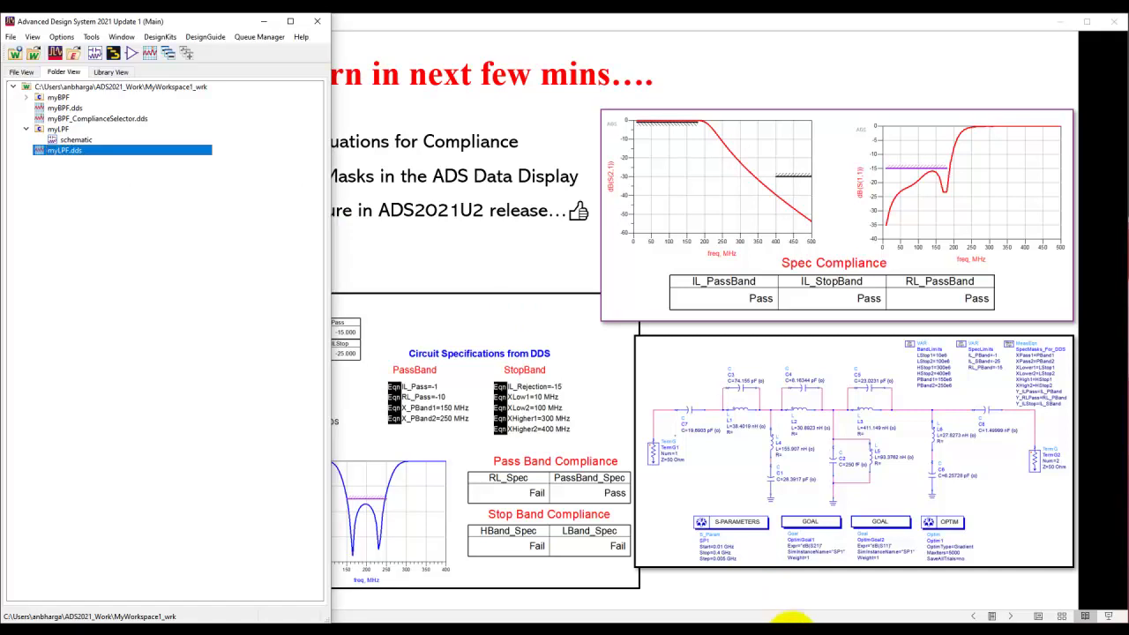
click(71, 140)
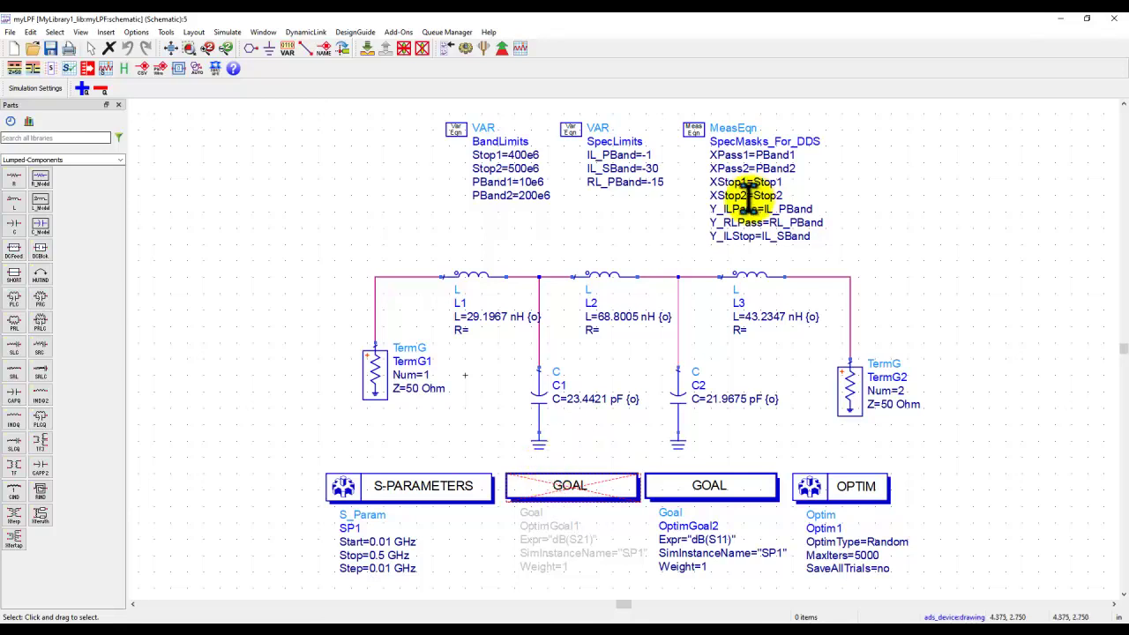
scroll(680, 275, up, 1)
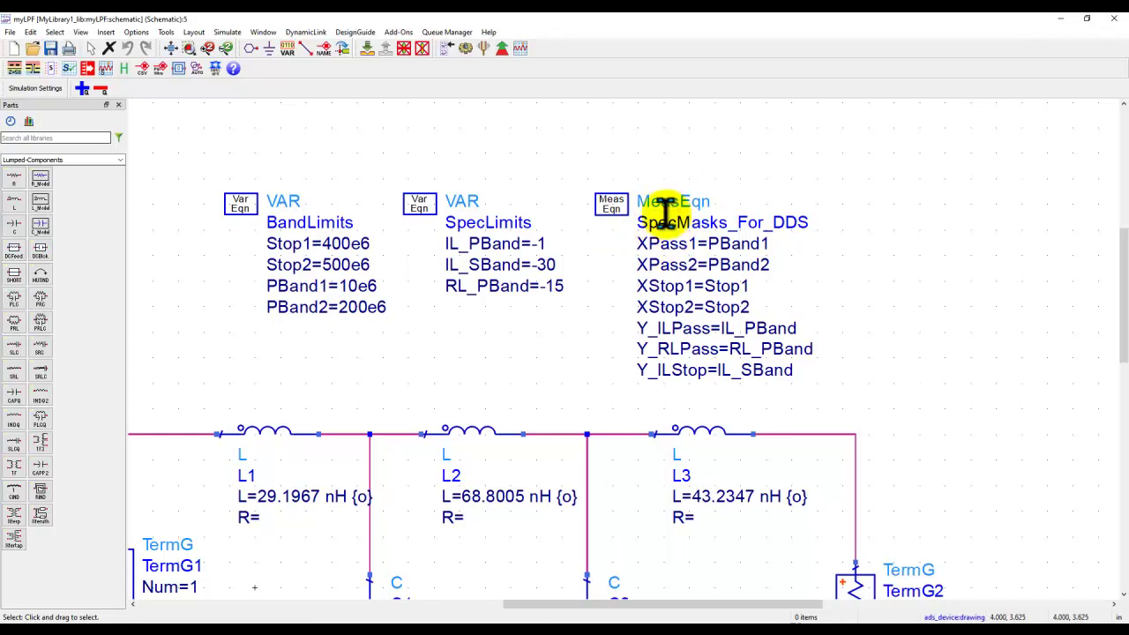
click(189, 47)
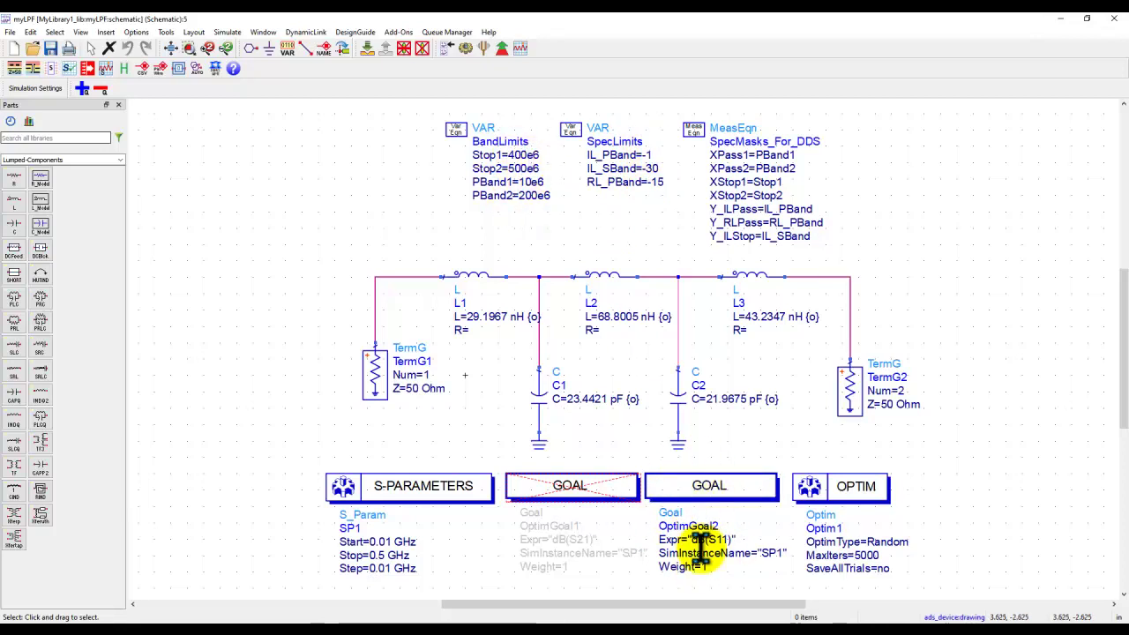
double_click(711, 485)
drag(225, 360, 315, 360)
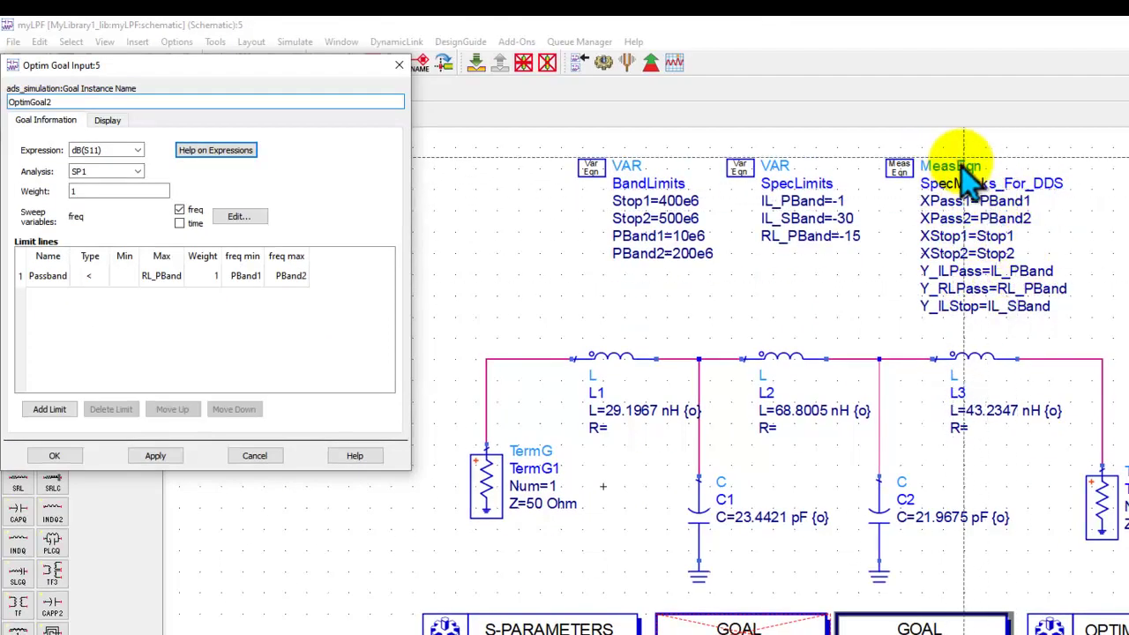
click(254, 455)
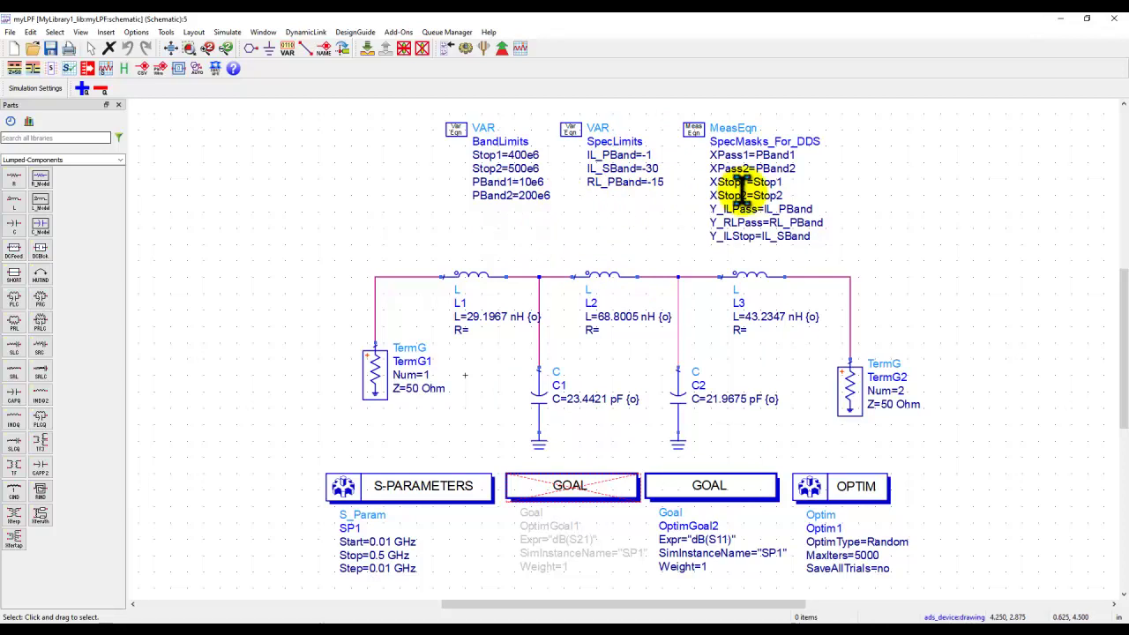
click(463, 48)
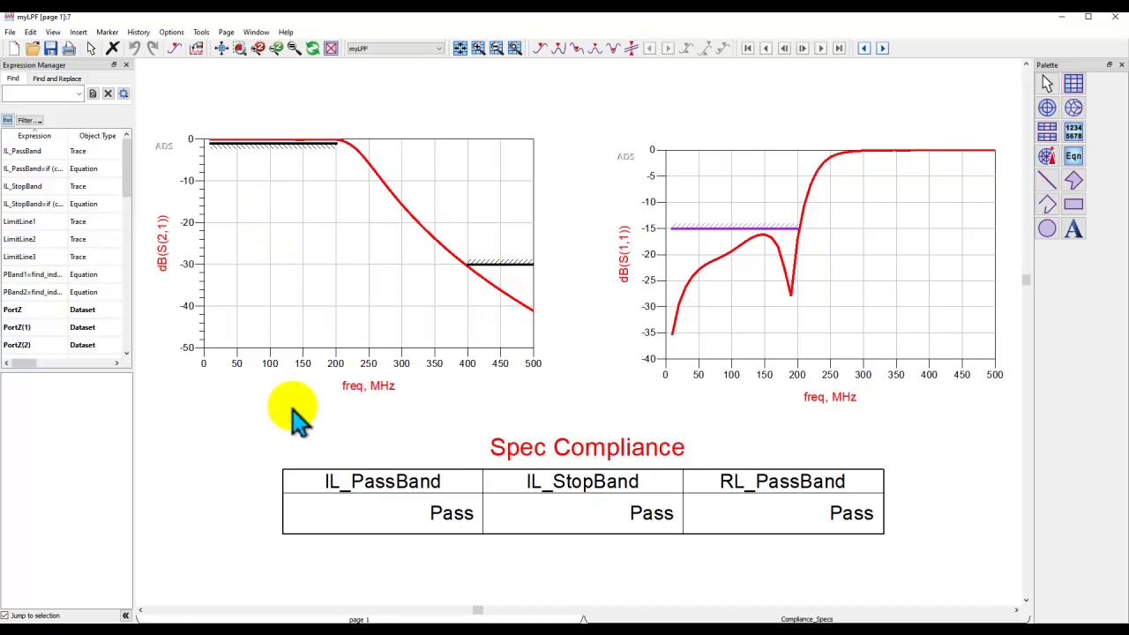
Drop S(2,1) onto the page as a new lower-left plot in dB and bring up the limit-line types.
drag(297, 415, 564, 340)
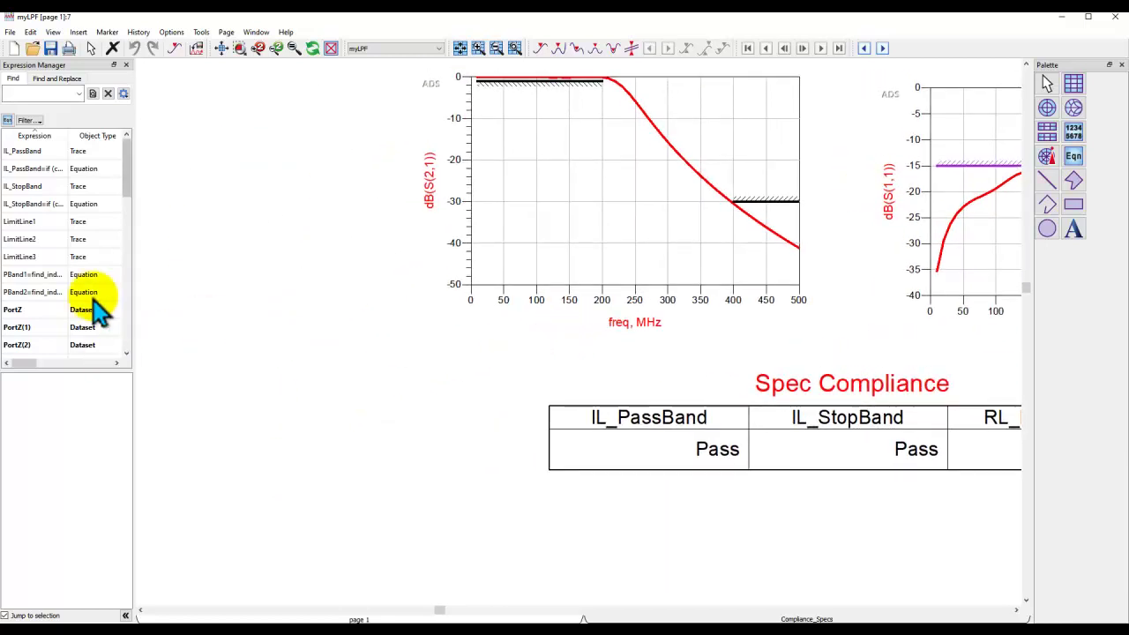
scroll(84, 295, down, 3)
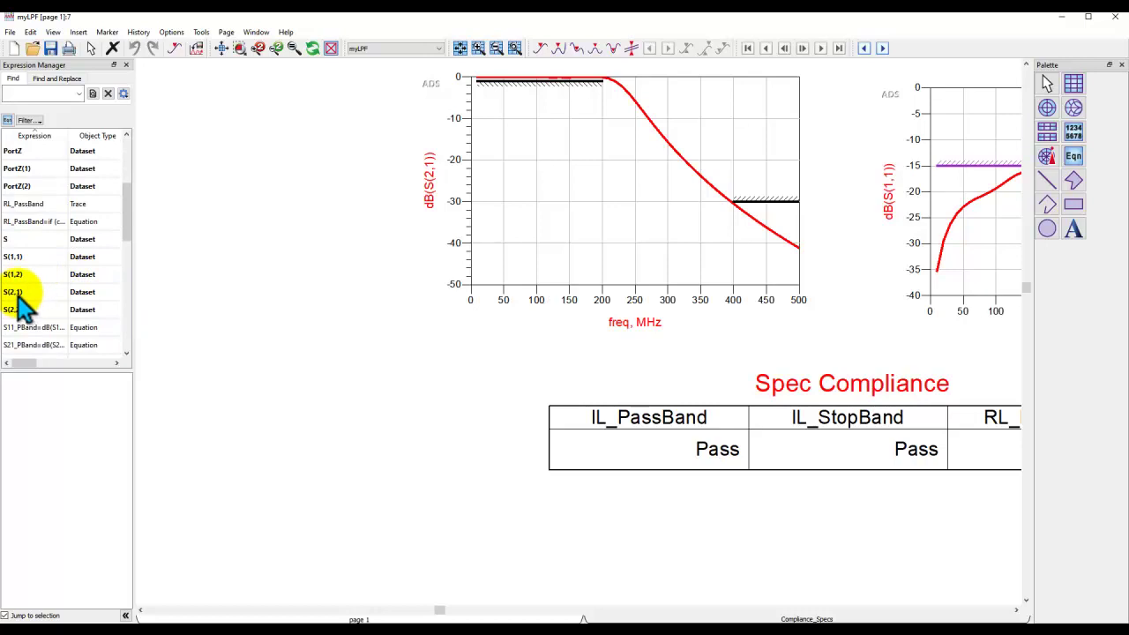
drag(20, 294, 163, 344)
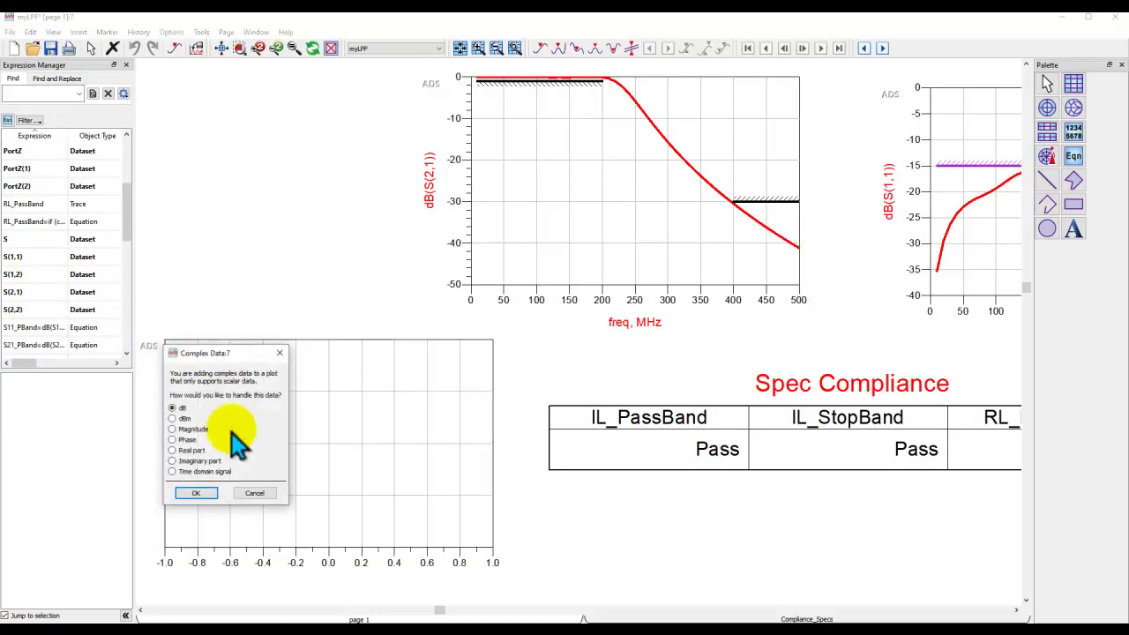
click(192, 492)
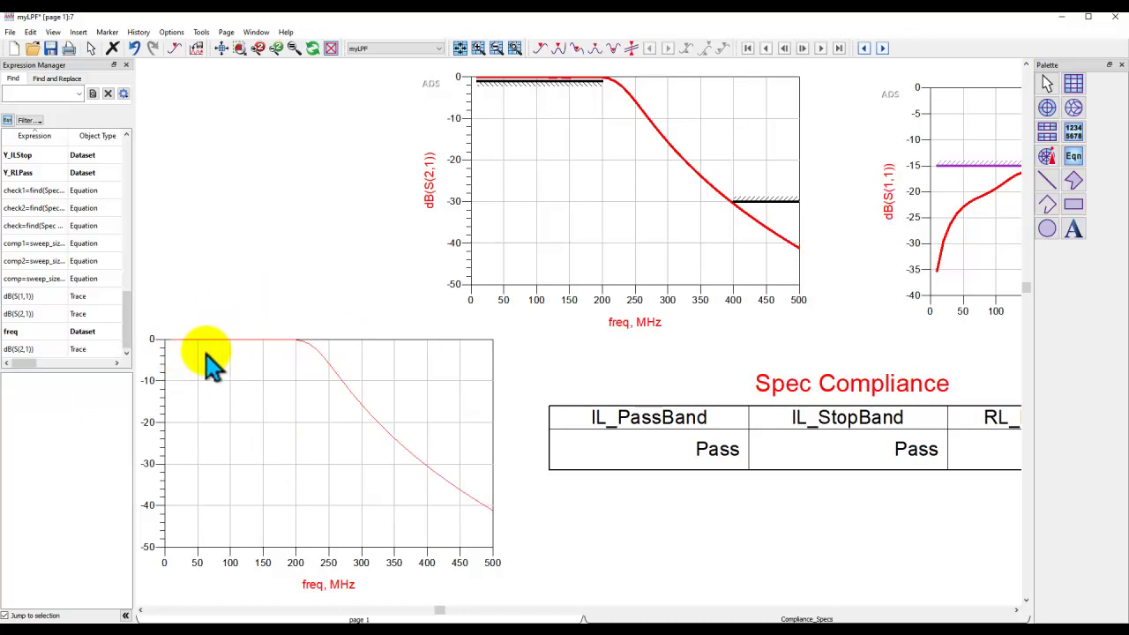
click(78, 32)
mouse_move(117, 196)
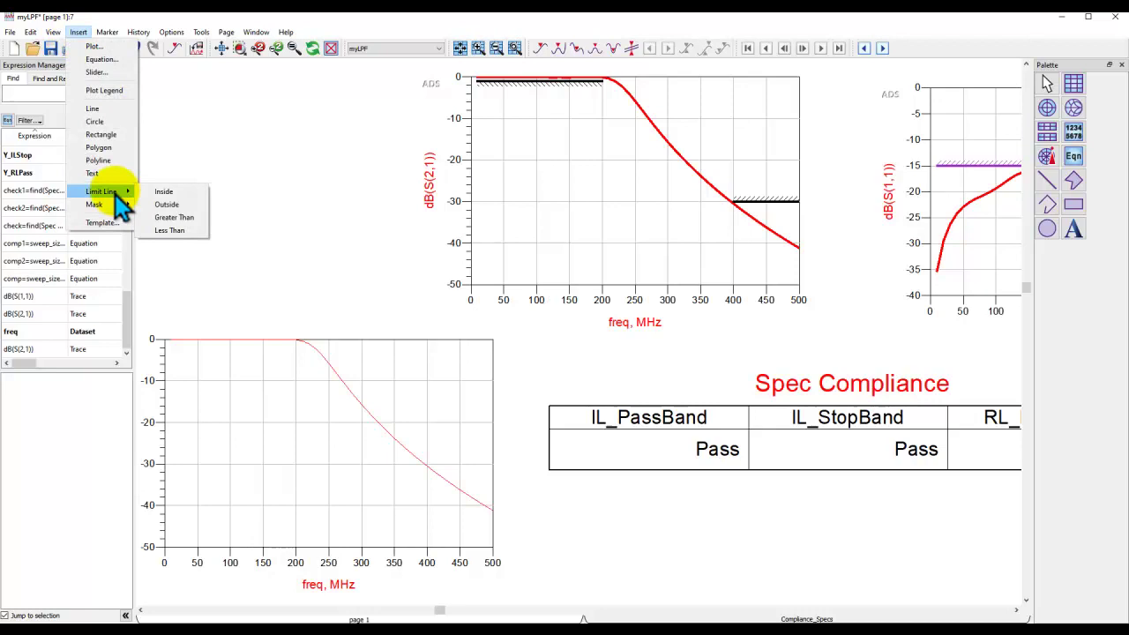
Place a greater-than limit line near -4 dB from about 25 to 195 MHz, then stop placing.
click(167, 218)
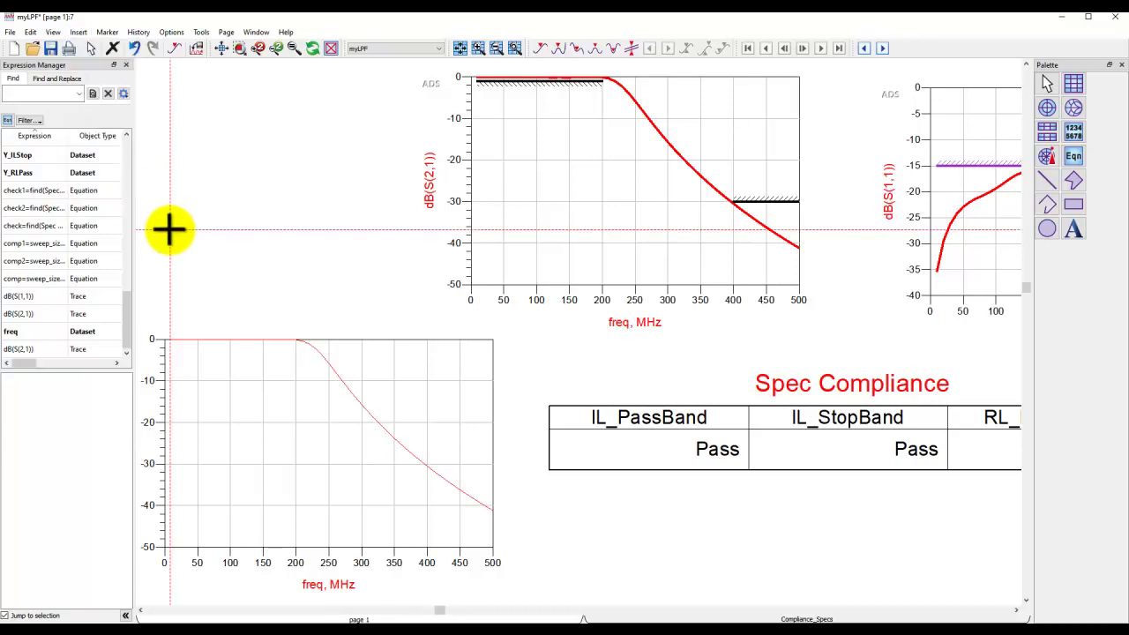
click(179, 355)
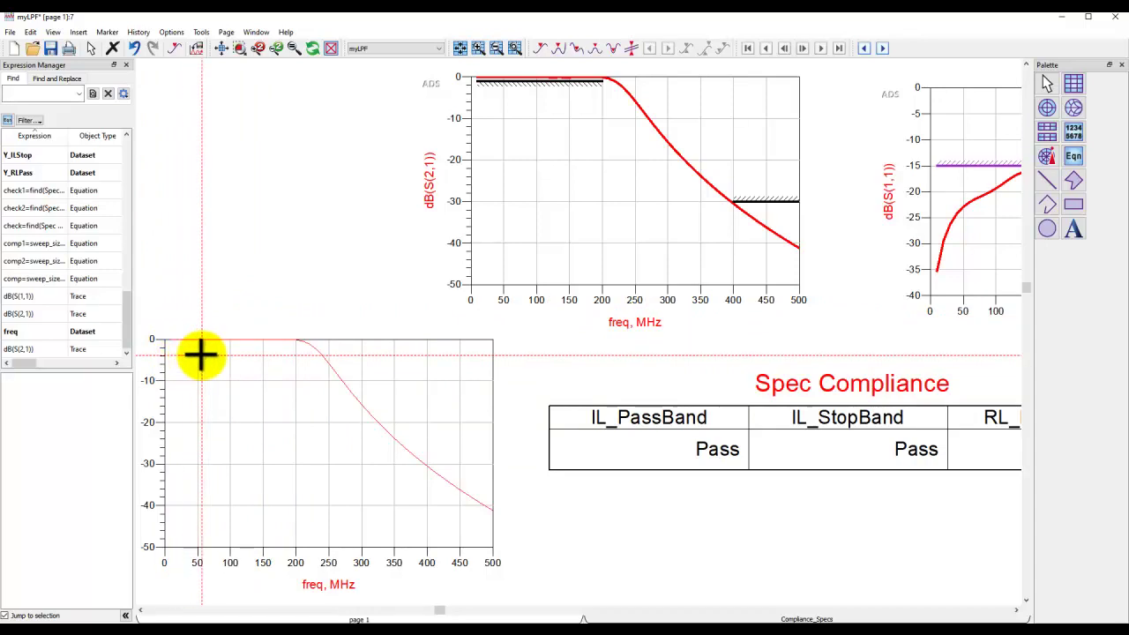
click(293, 355)
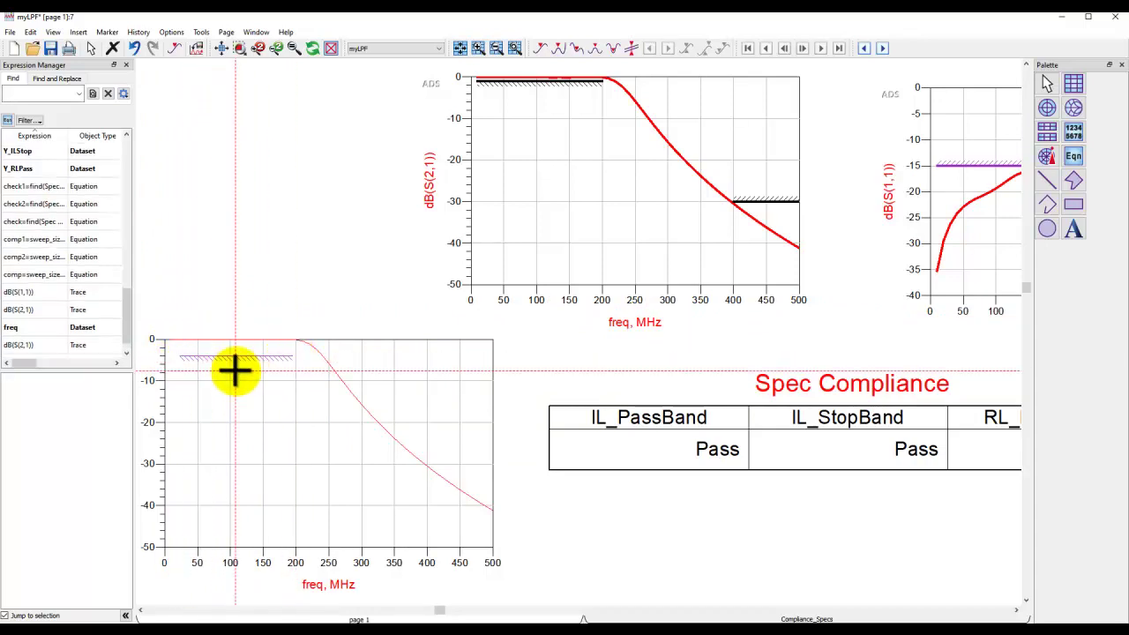
scroll(500, 348, up, 1)
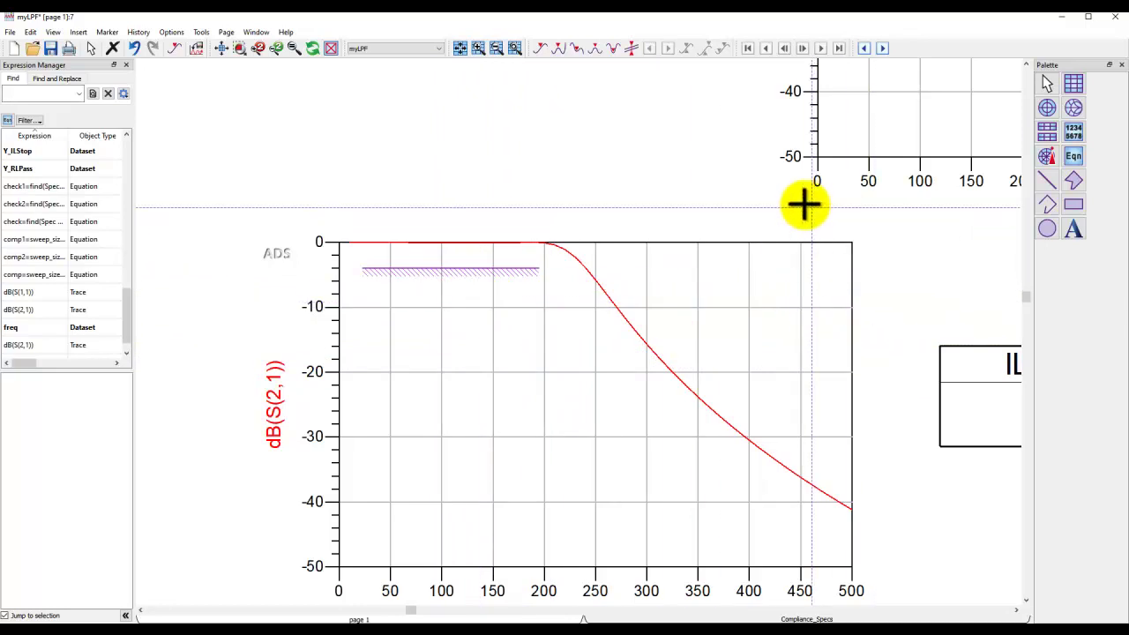
right_click(315, 132)
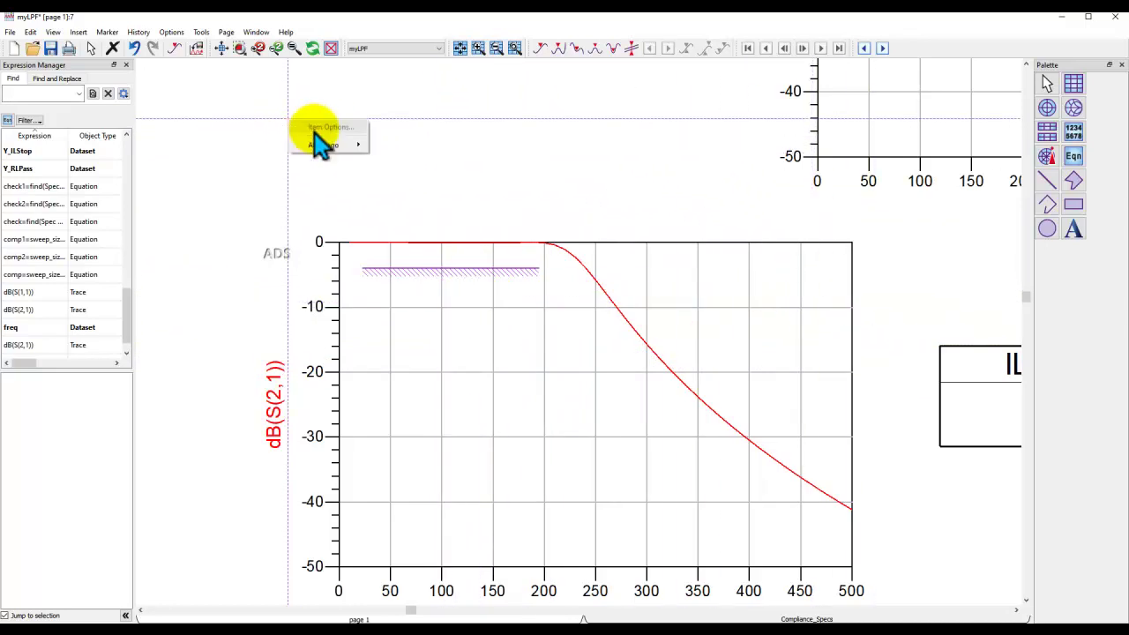
key(Escape)
key(Escape)
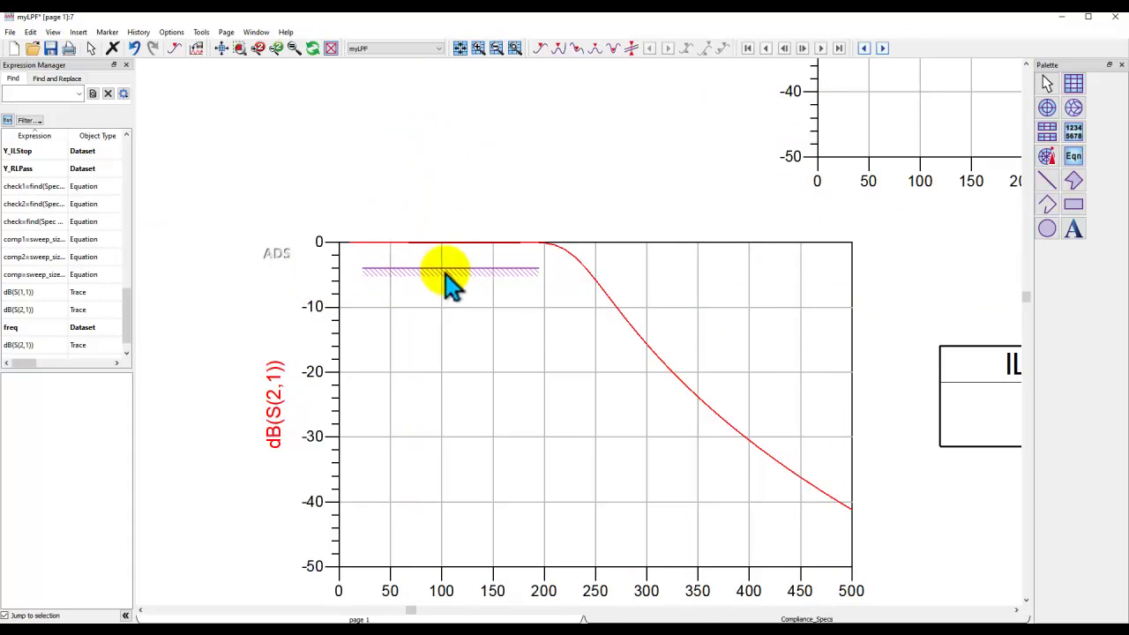
Set the new limit line's thickness to 2.
double_click(443, 273)
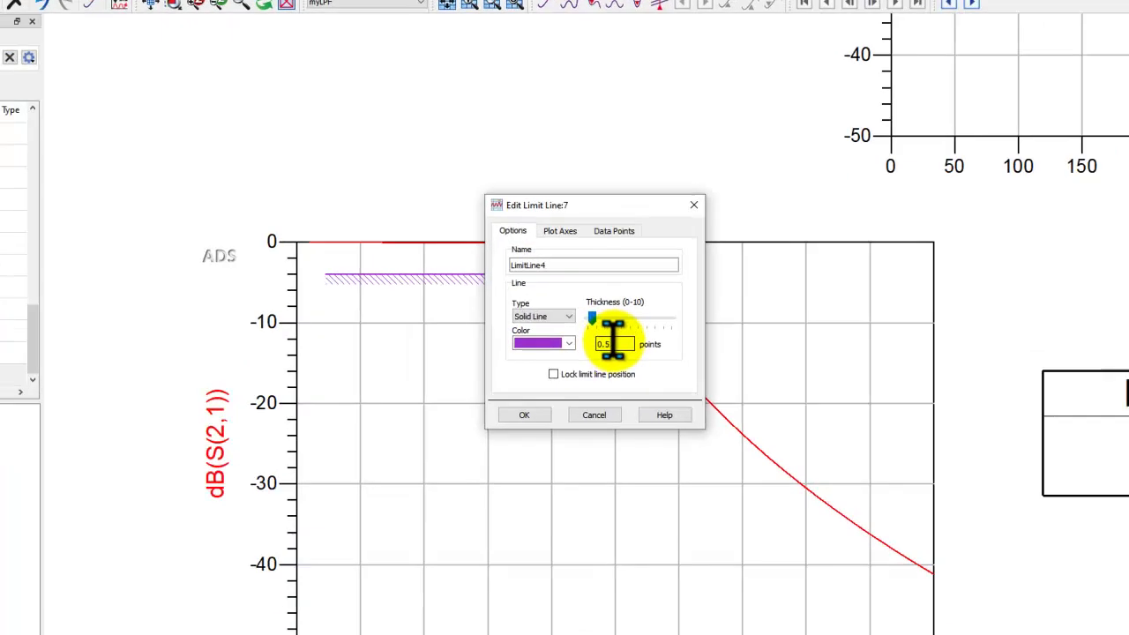
double_click(584, 325)
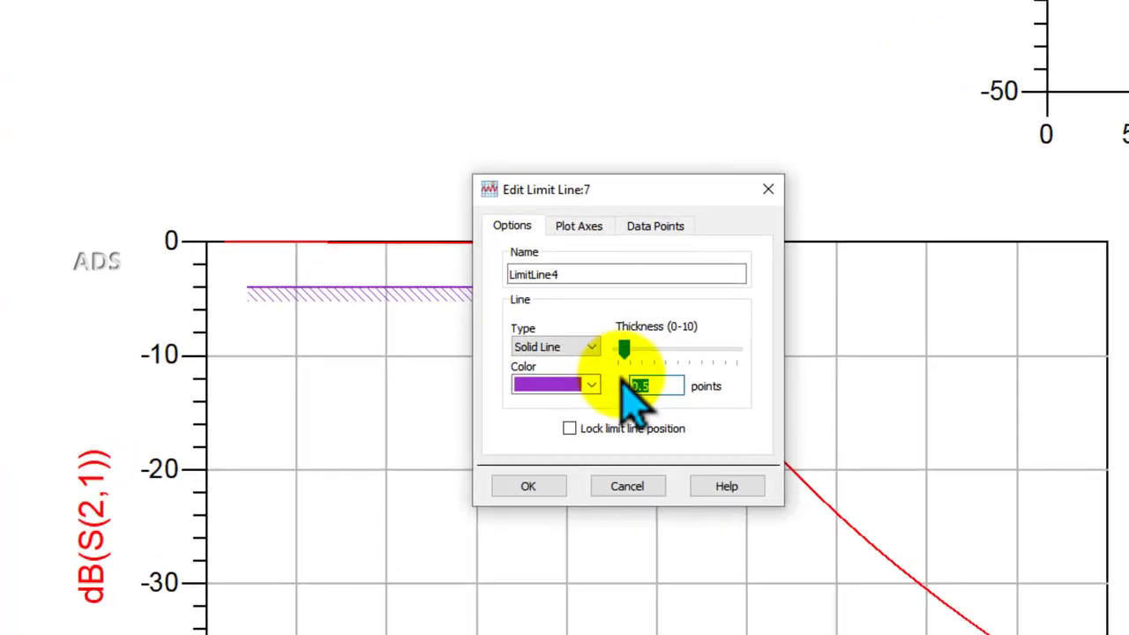
text(2)
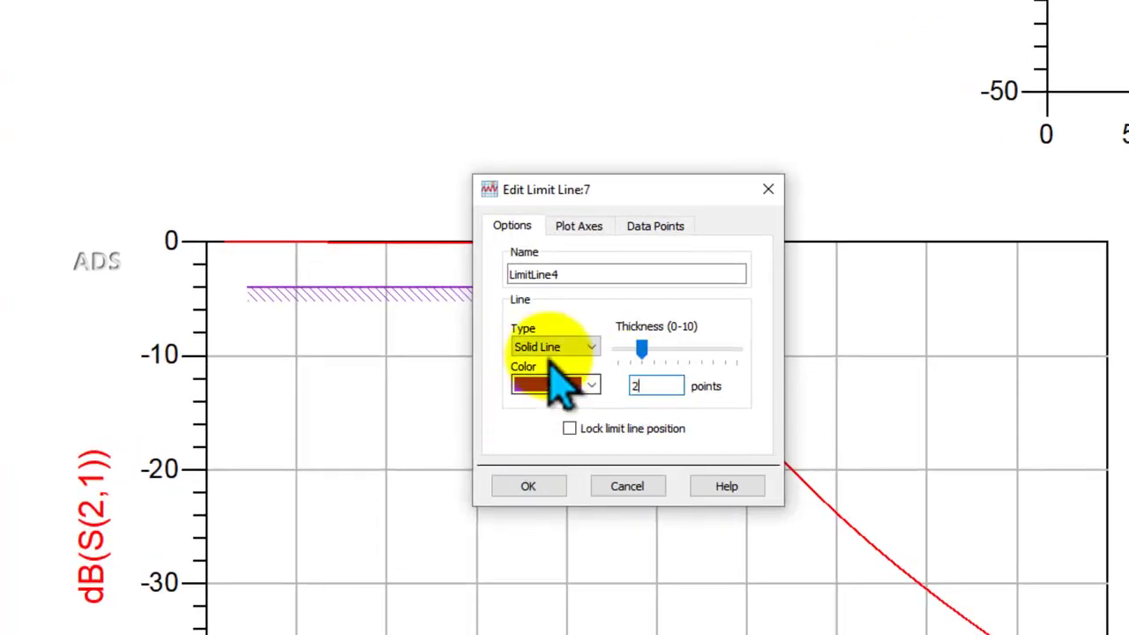
Set the limit line's two frequency points to 10e6 and 250e6.
click(644, 232)
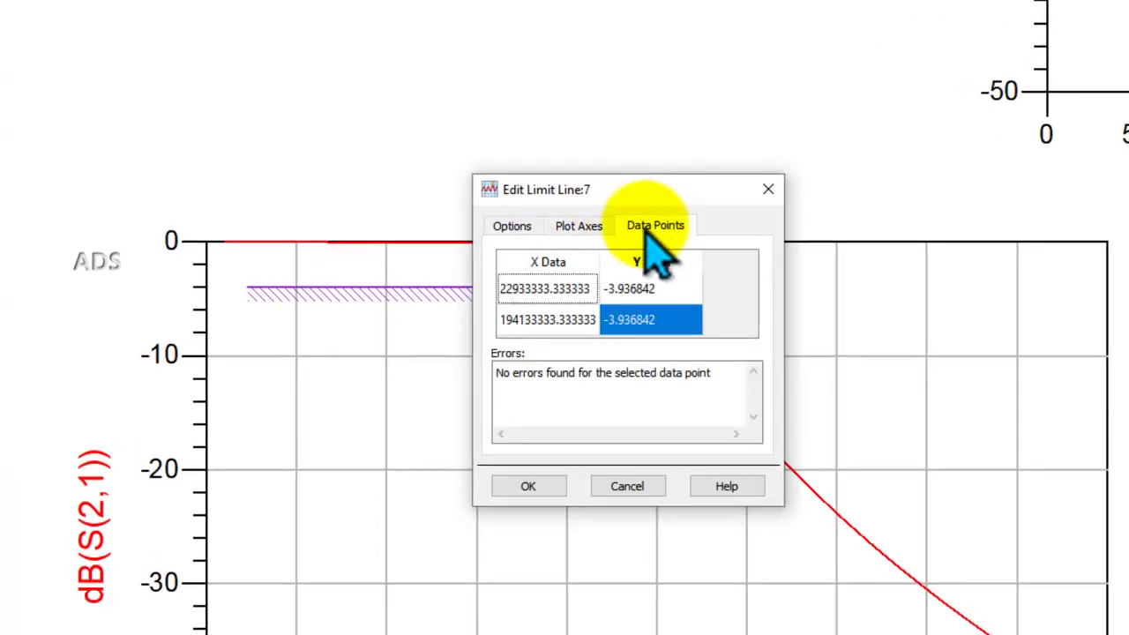
click(544, 289)
click(545, 322)
click(547, 289)
click(540, 323)
click(618, 288)
click(622, 321)
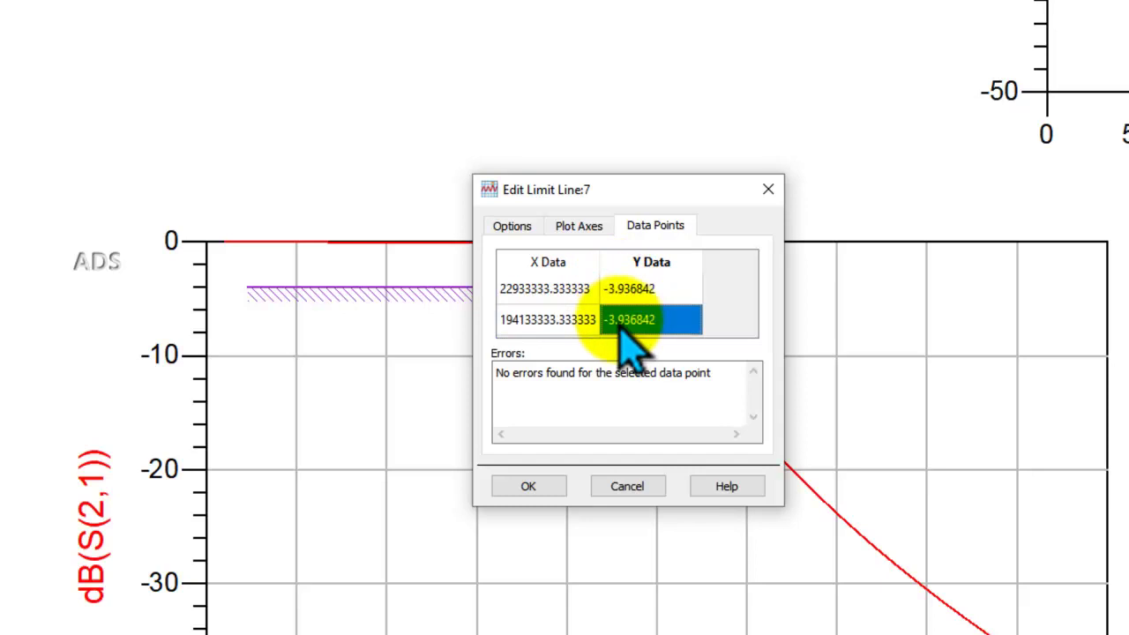
text(10e6)
click(566, 319)
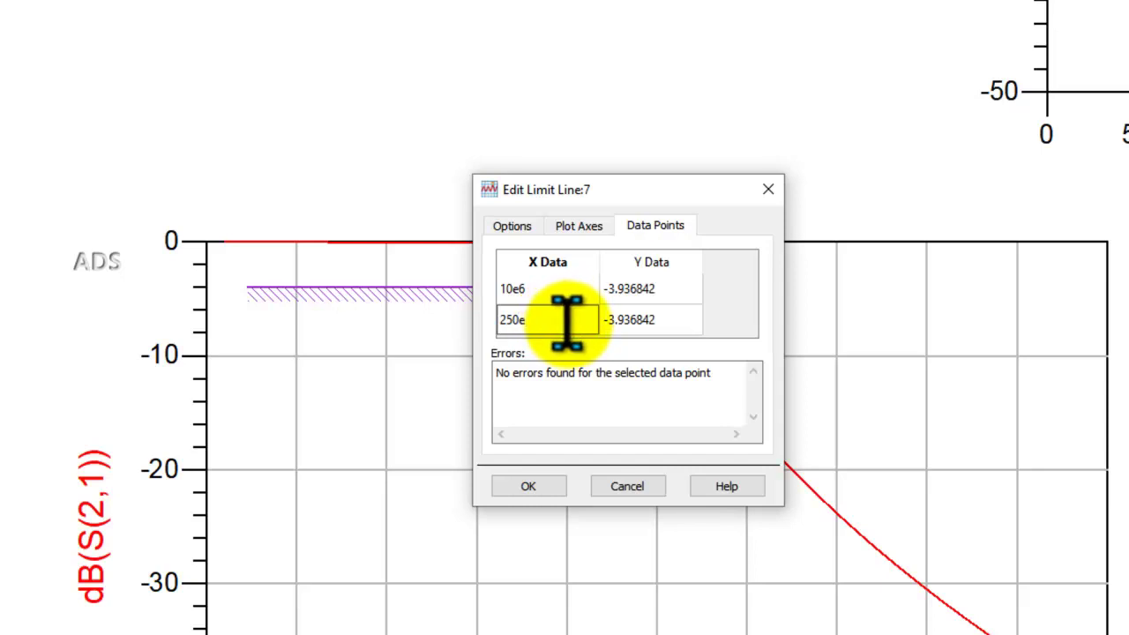
text(250e6)
click(617, 318)
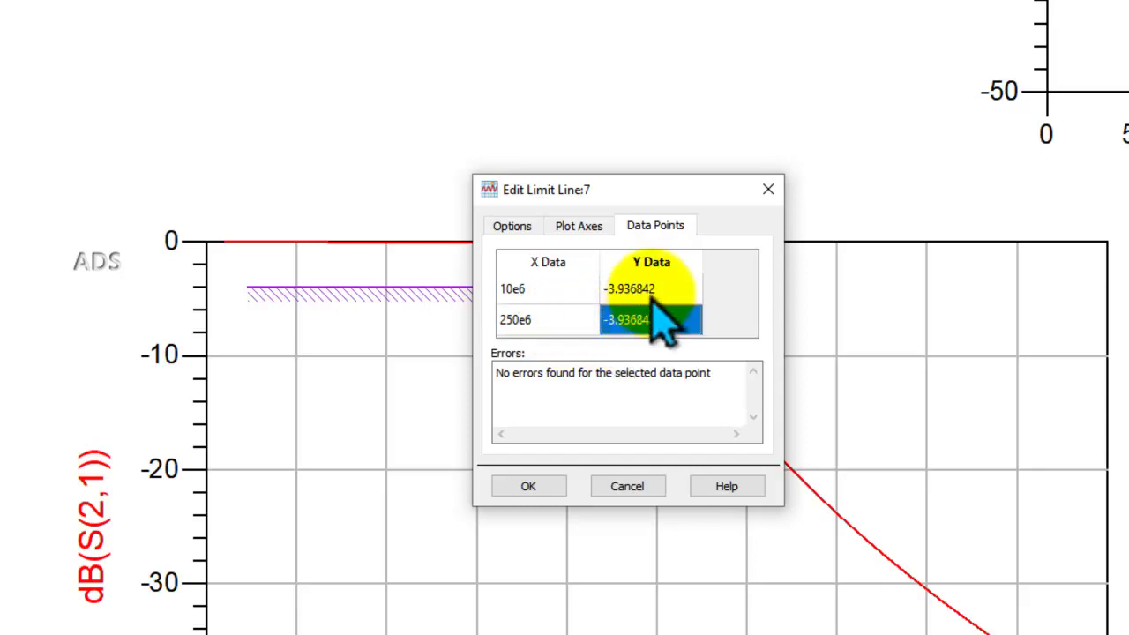
Trim the level value to -3 dB, confirm the limit line, and deselect it.
click(652, 291)
click(612, 280)
drag(614, 289, 681, 287)
key(BackSpace)
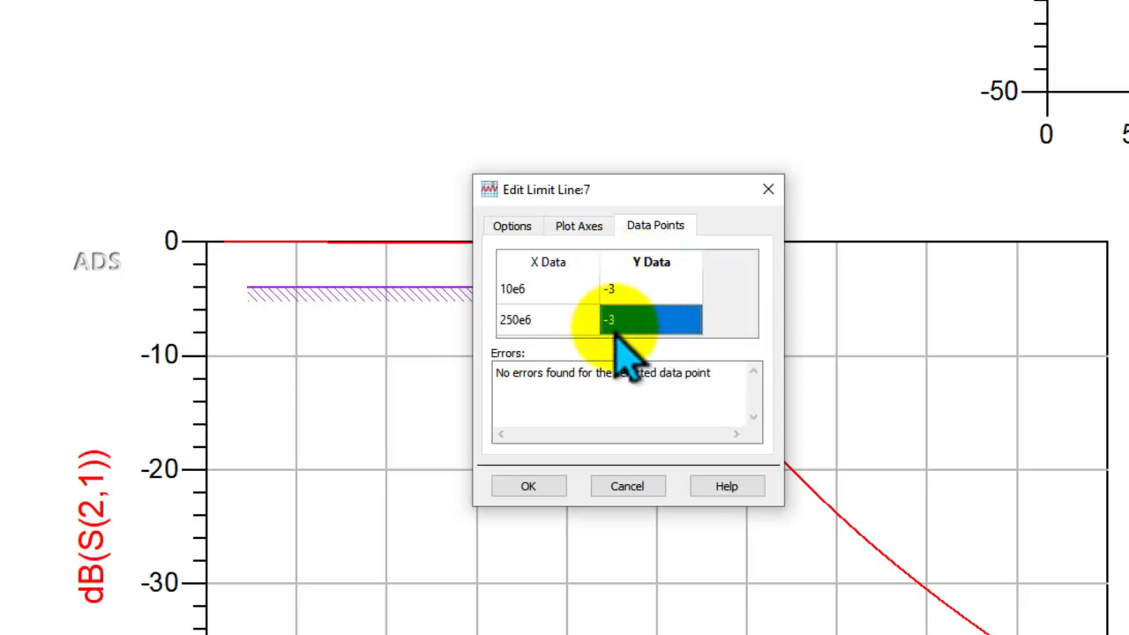
click(529, 486)
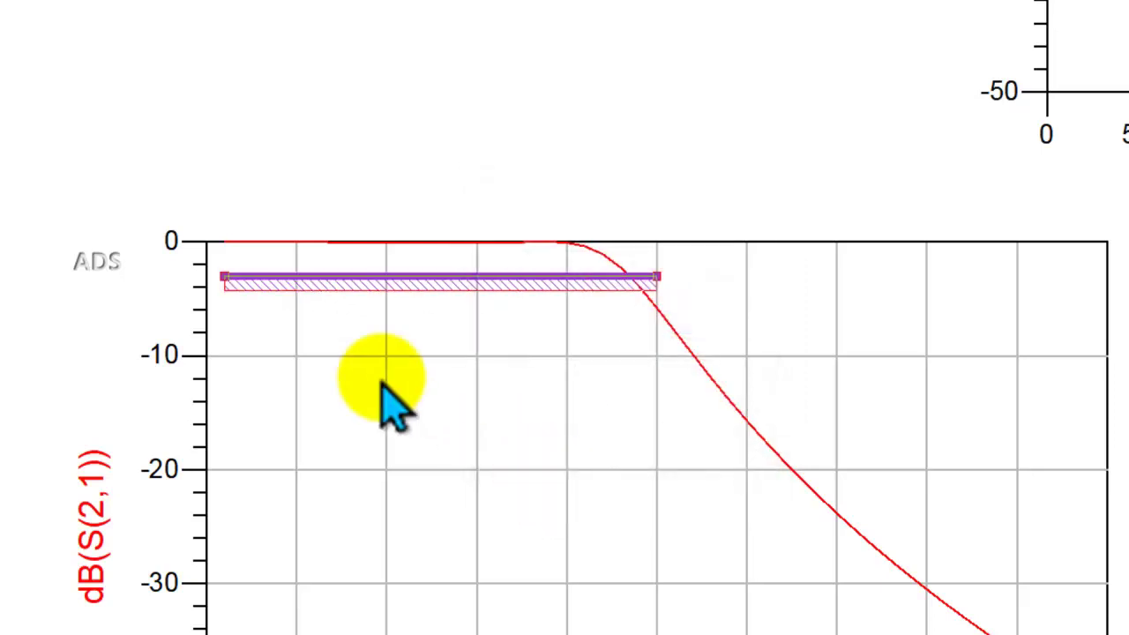
click(624, 161)
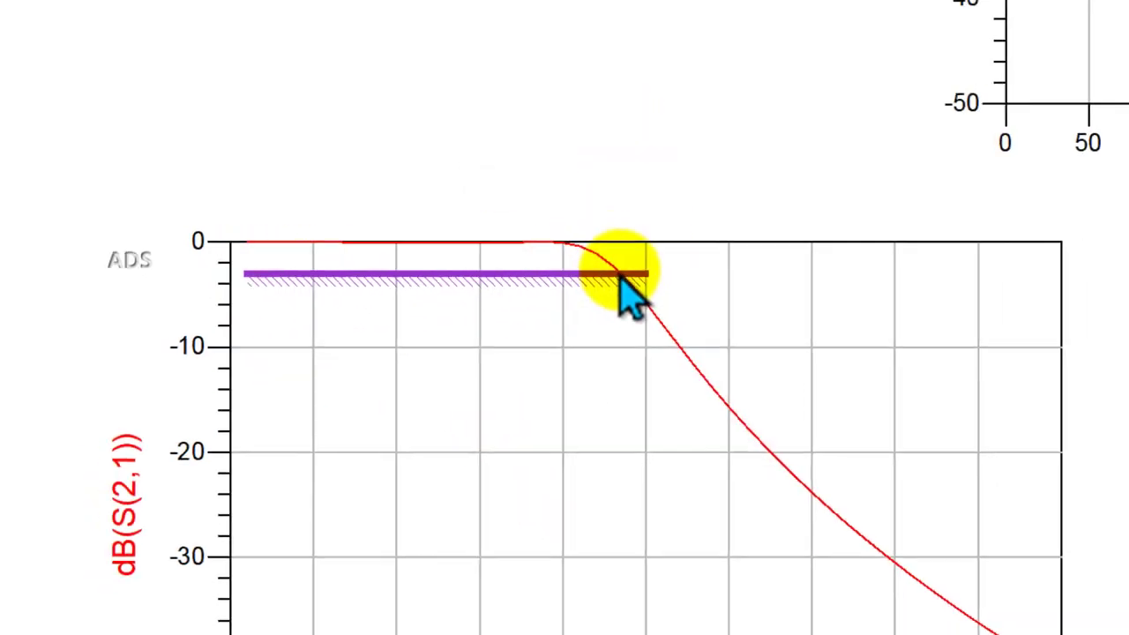
Delete the extra lower-left dB(S(2,1)) plot.
click(209, 40)
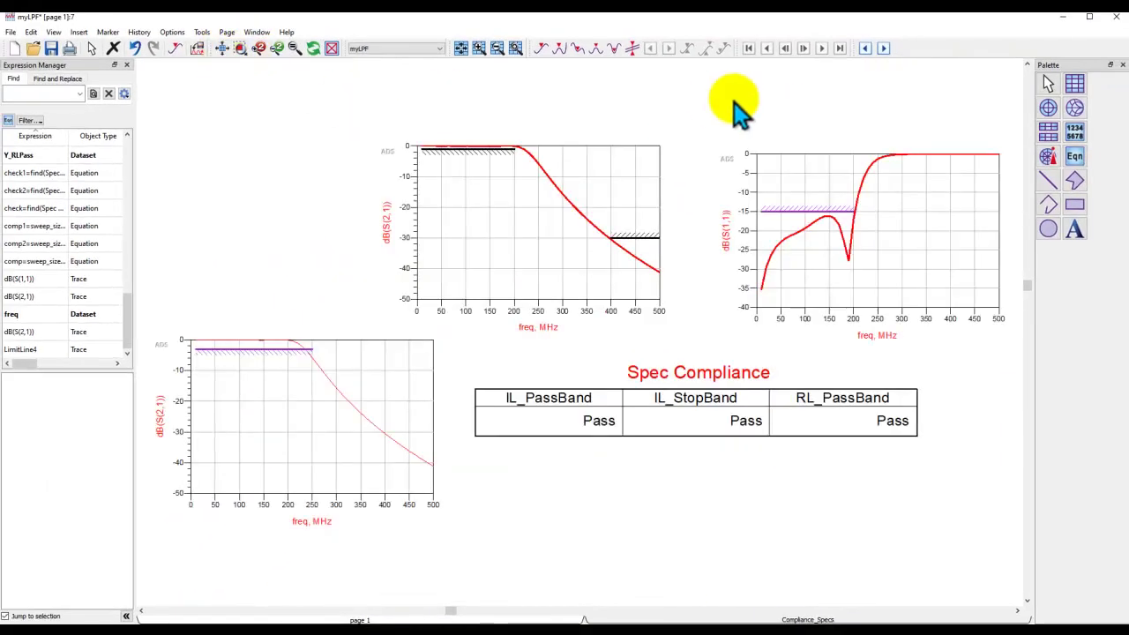
click(315, 392)
key(Delete)
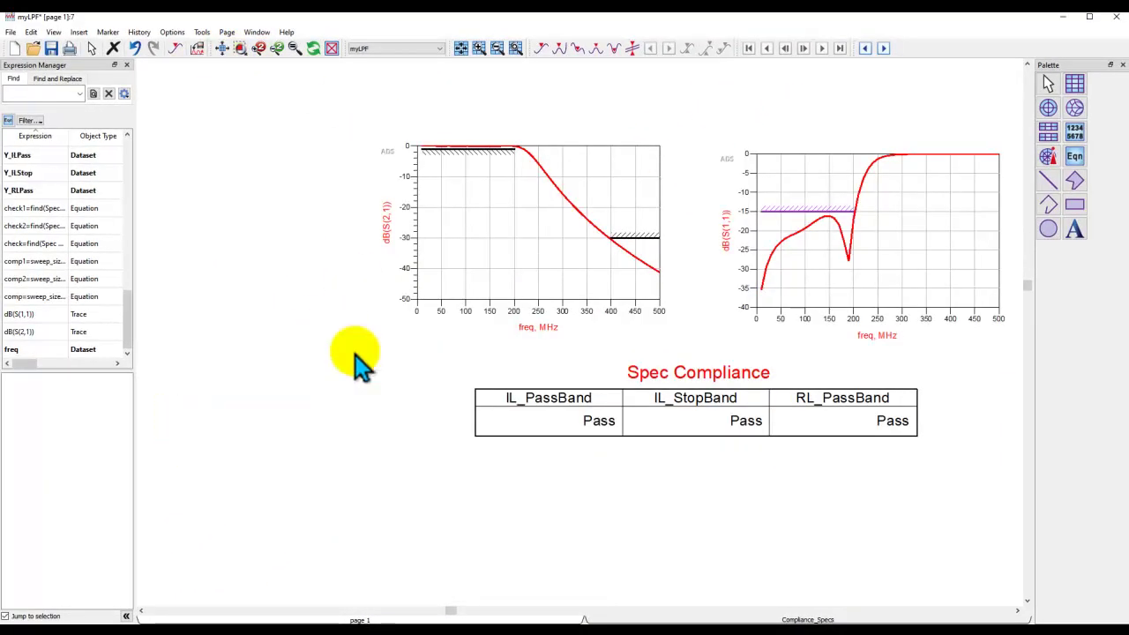
scroll(569, 256, up, 3)
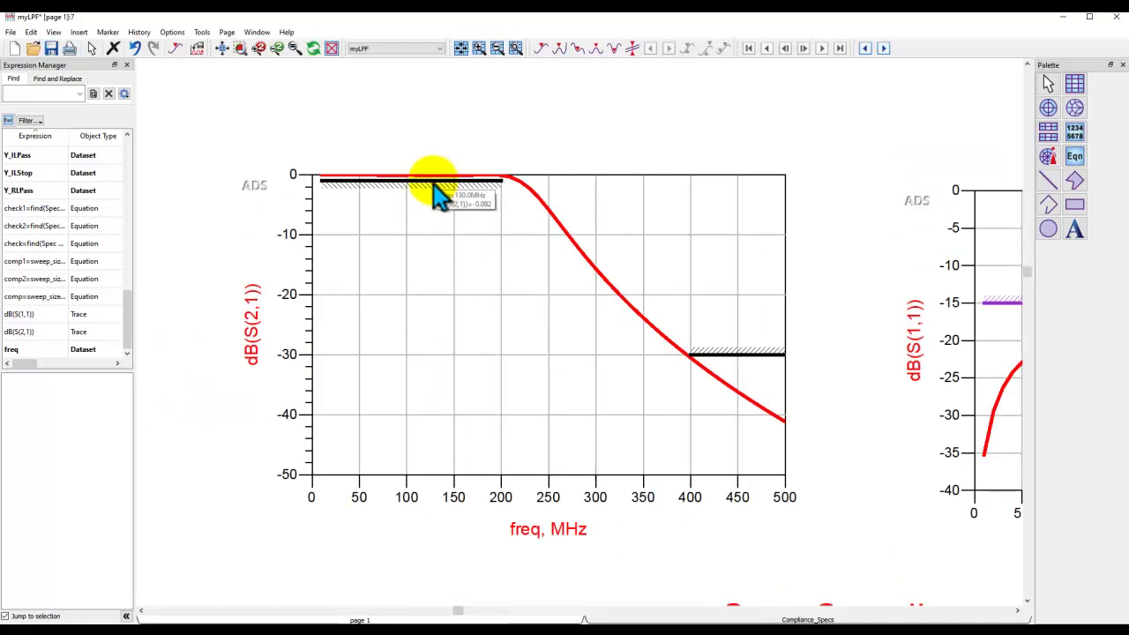
Inspect the passband limit line's XPass1, XPass2 and Y_ILPass data points, then fit the page.
double_click(435, 196)
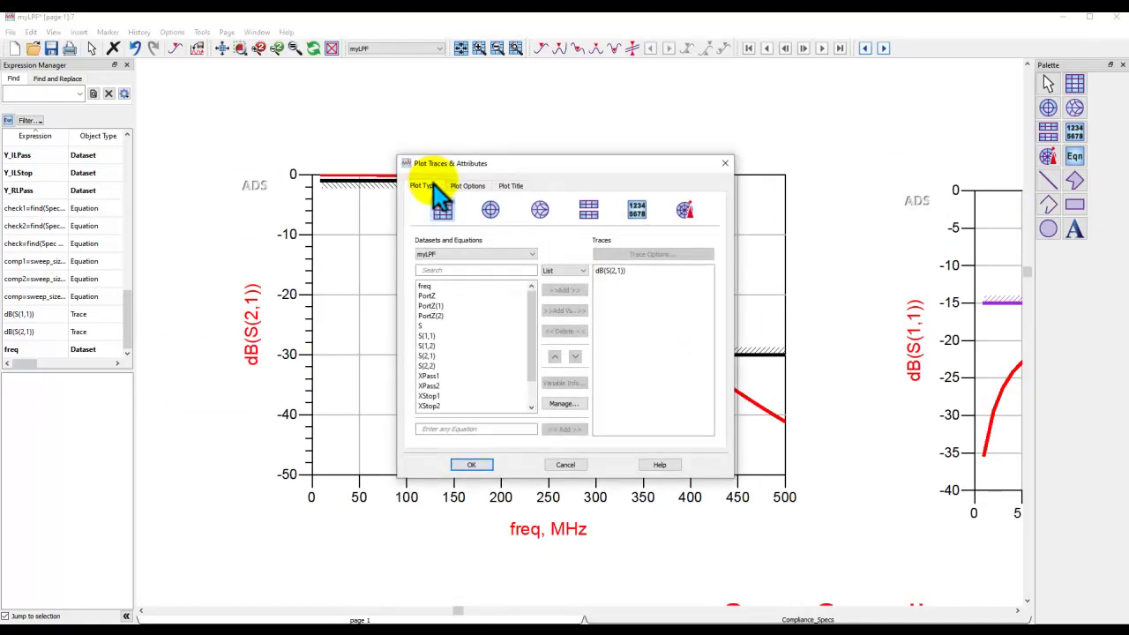
click(565, 464)
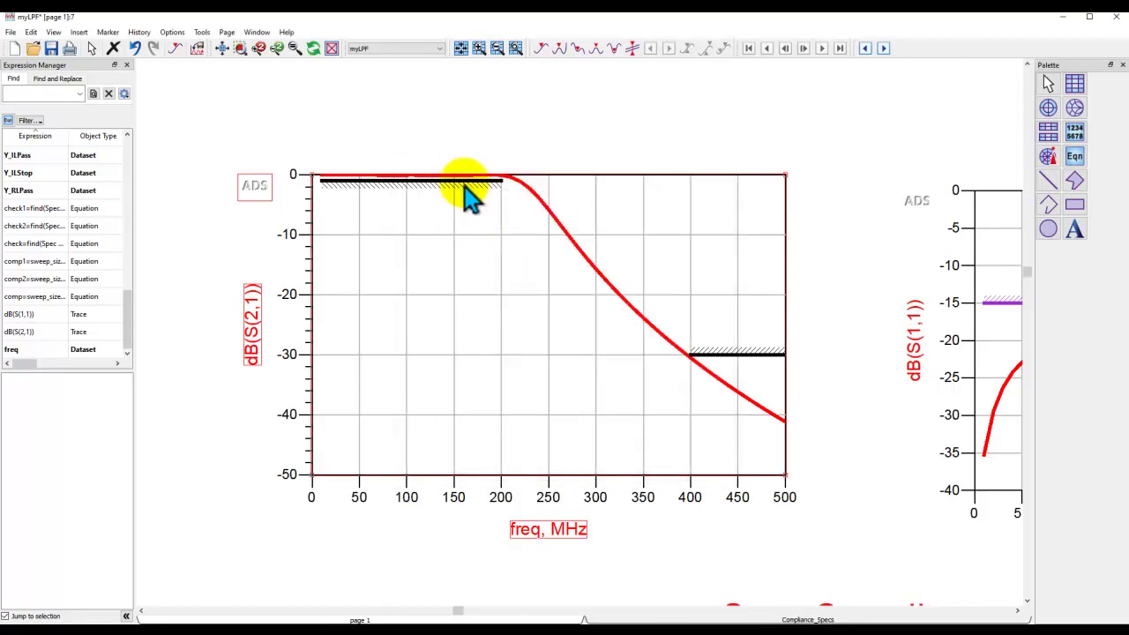
double_click(465, 188)
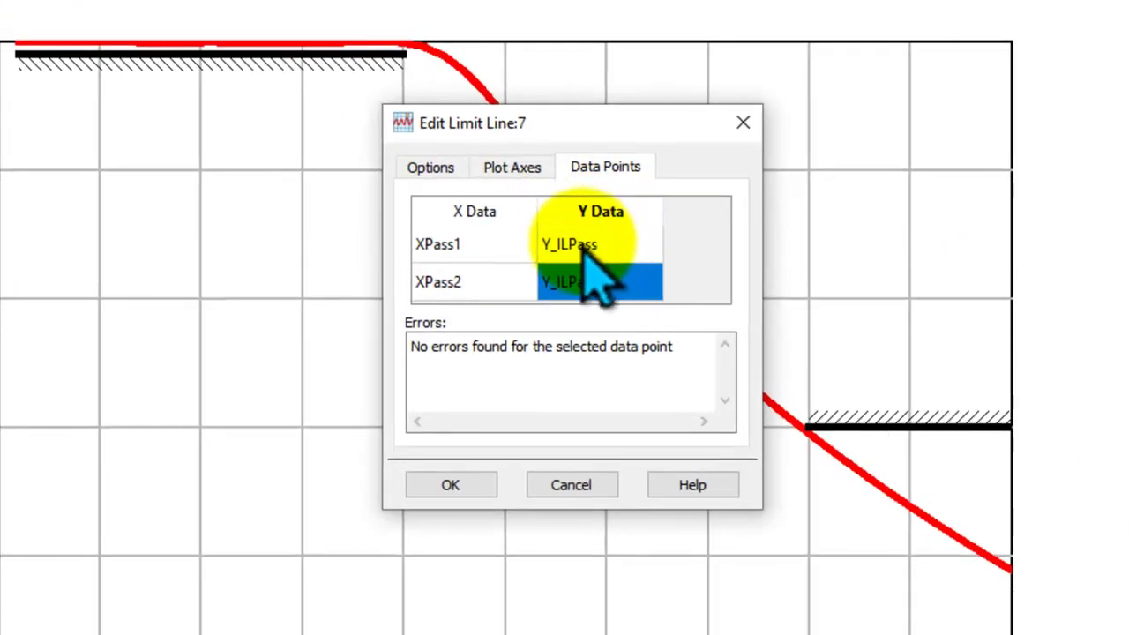
click(584, 262)
click(469, 247)
click(465, 282)
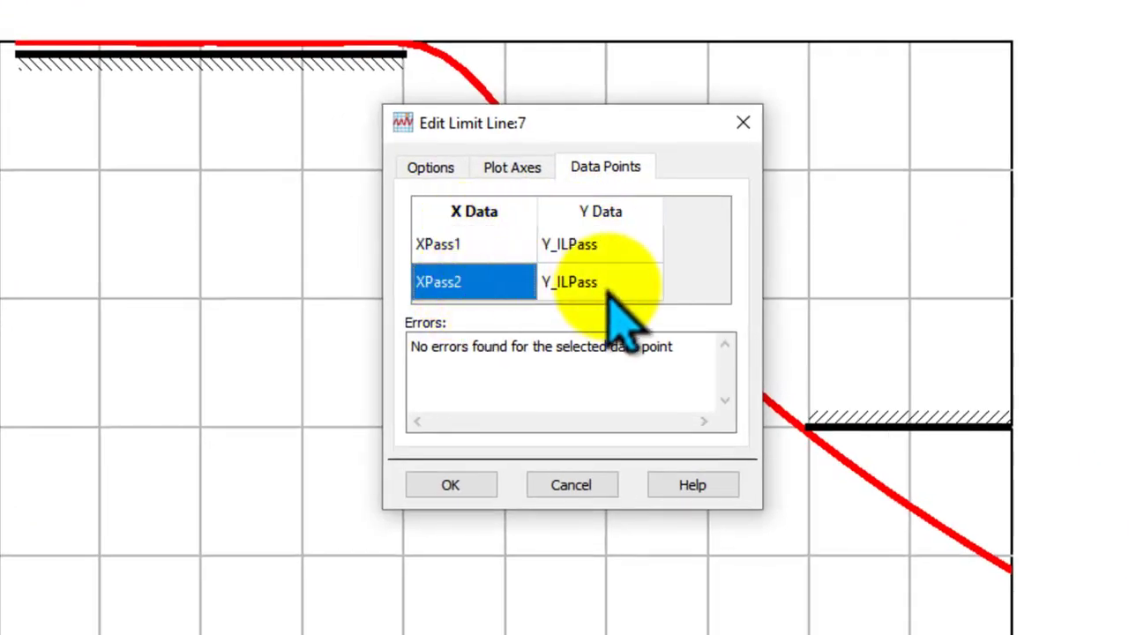
click(598, 282)
click(581, 249)
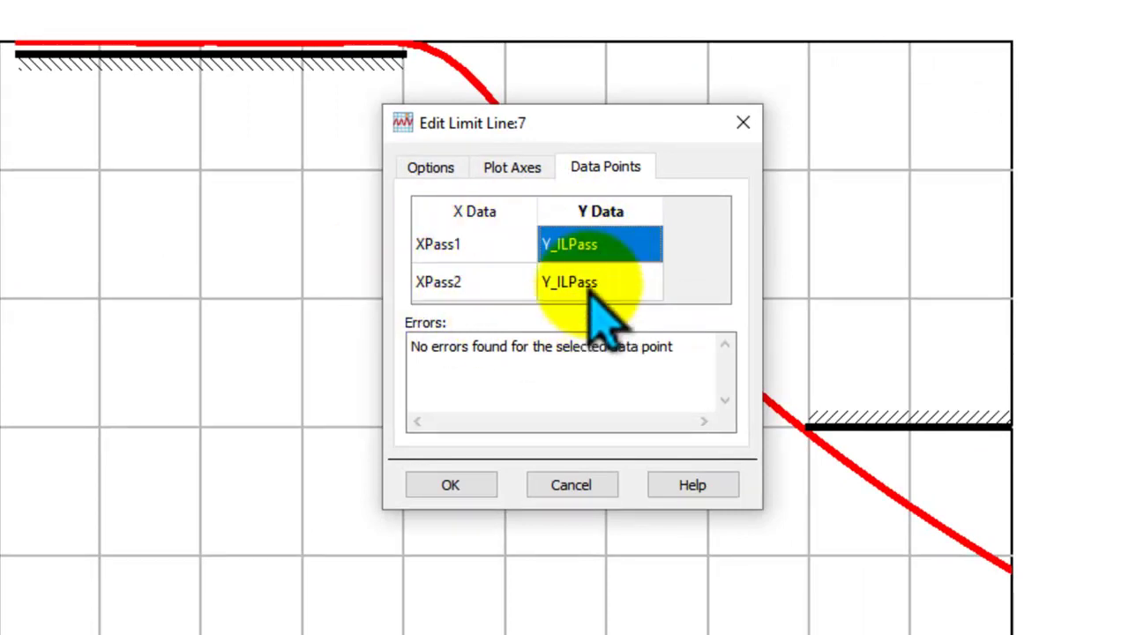
click(460, 483)
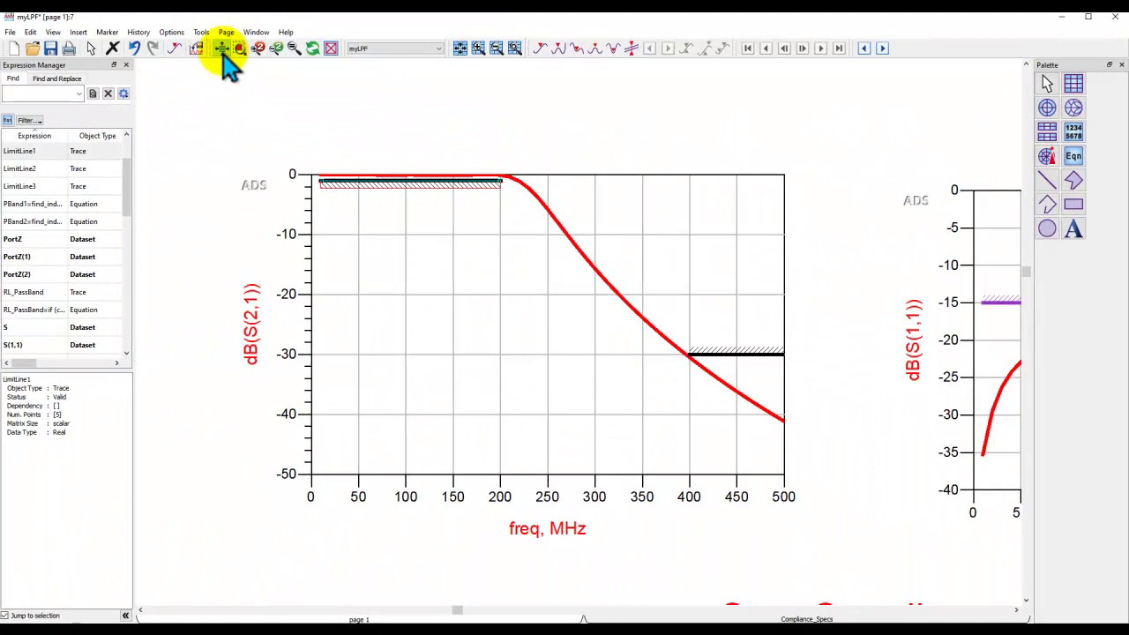
click(223, 50)
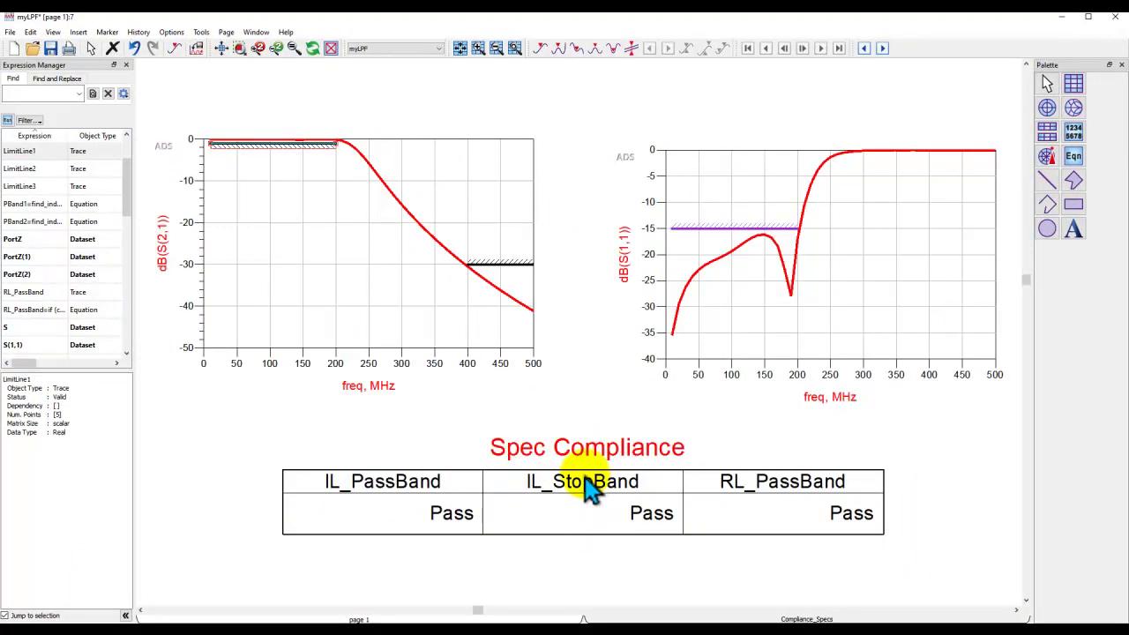
Go to the Compliance_Specs page and zoom in on its Pass/Fail equations.
click(881, 49)
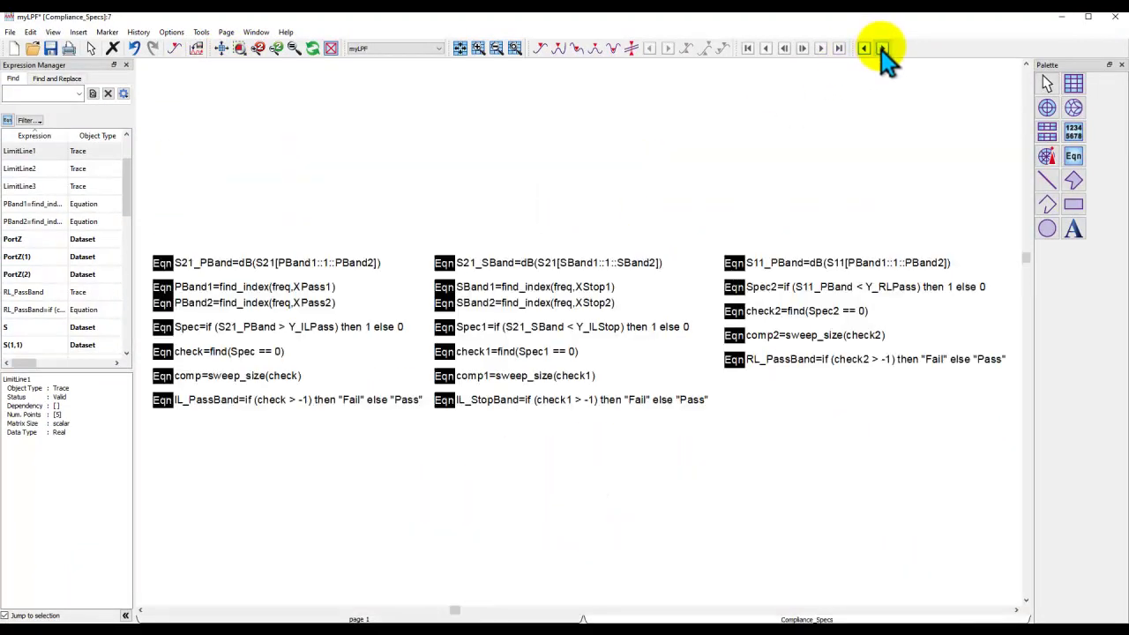
scroll(291, 331, up, 1)
scroll(432, 330, up, 1)
scroll(573, 330, down, 1)
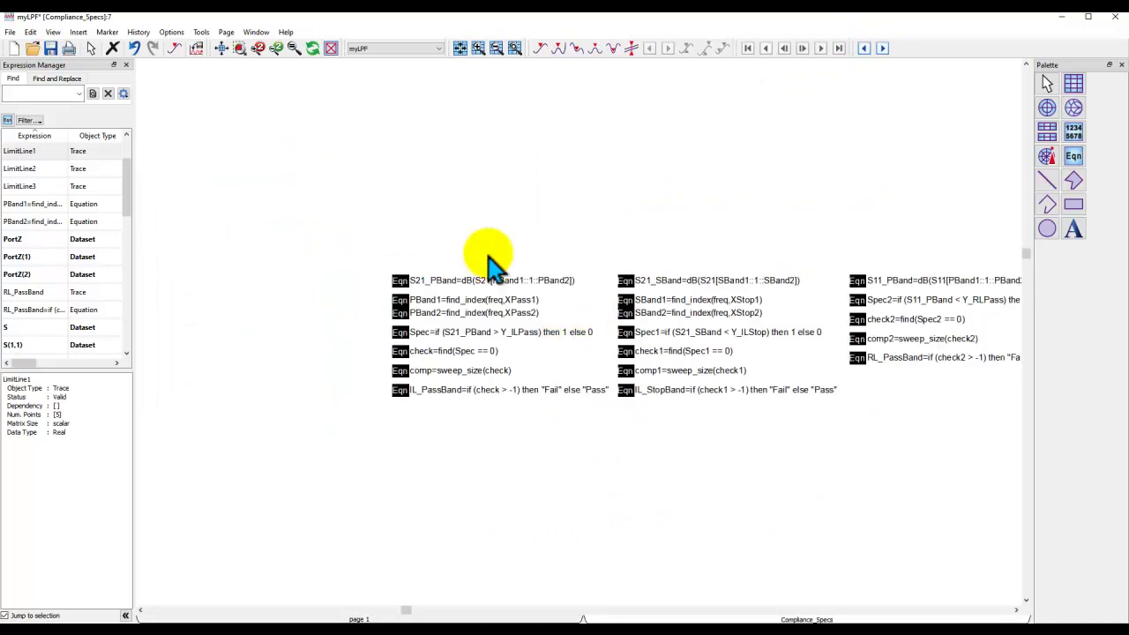
scroll(530, 441, right, 3)
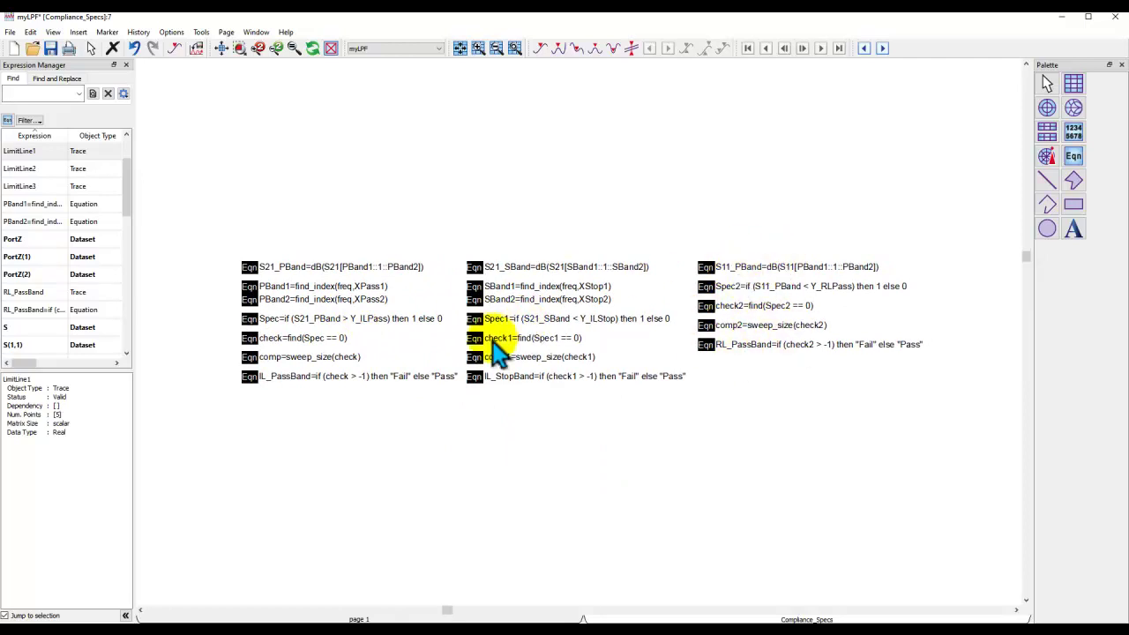
scroll(391, 336, up, 3)
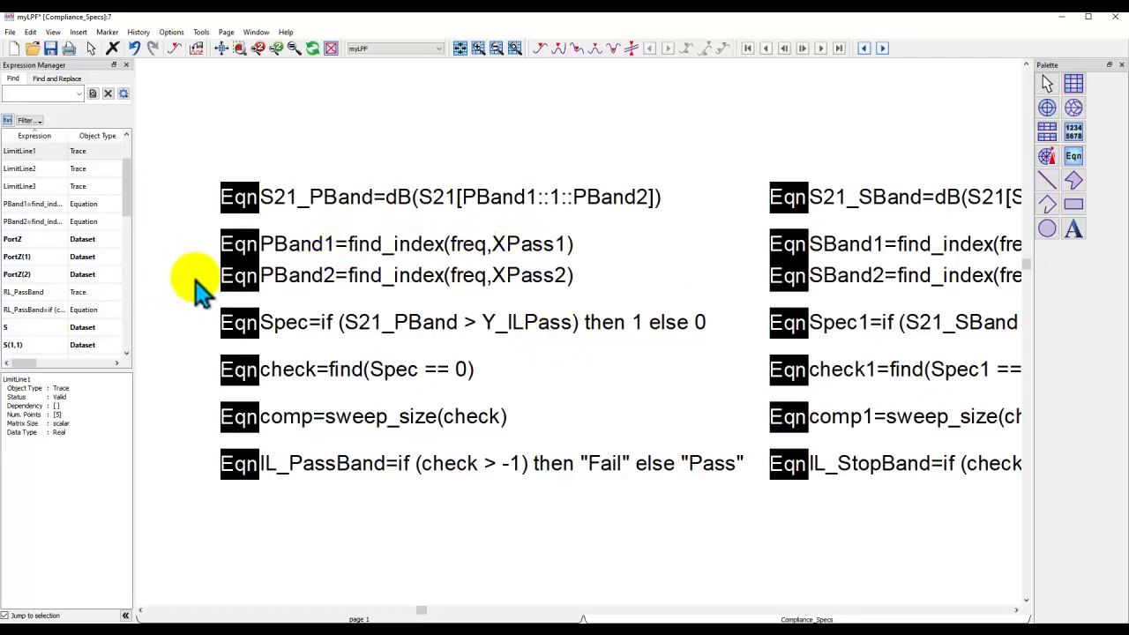
scroll(40, 291, down, 3)
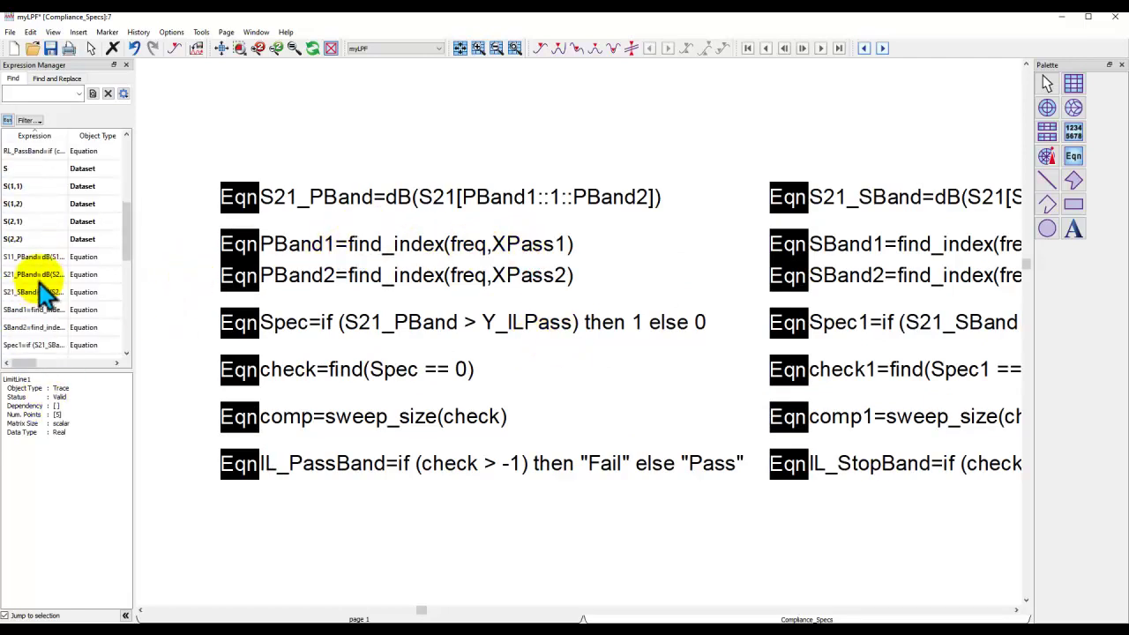
Expand the S(2,1) dataset details and fit all three equation columns into view.
click(21, 223)
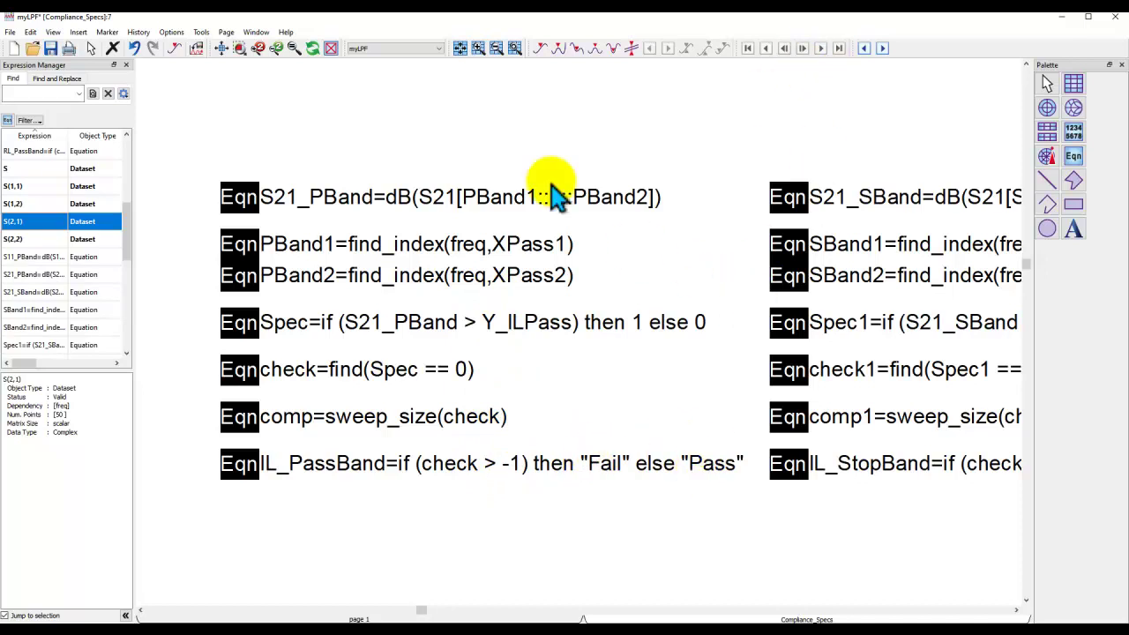
scroll(617, 300, down, 2)
drag(746, 360, 315, 189)
click(238, 49)
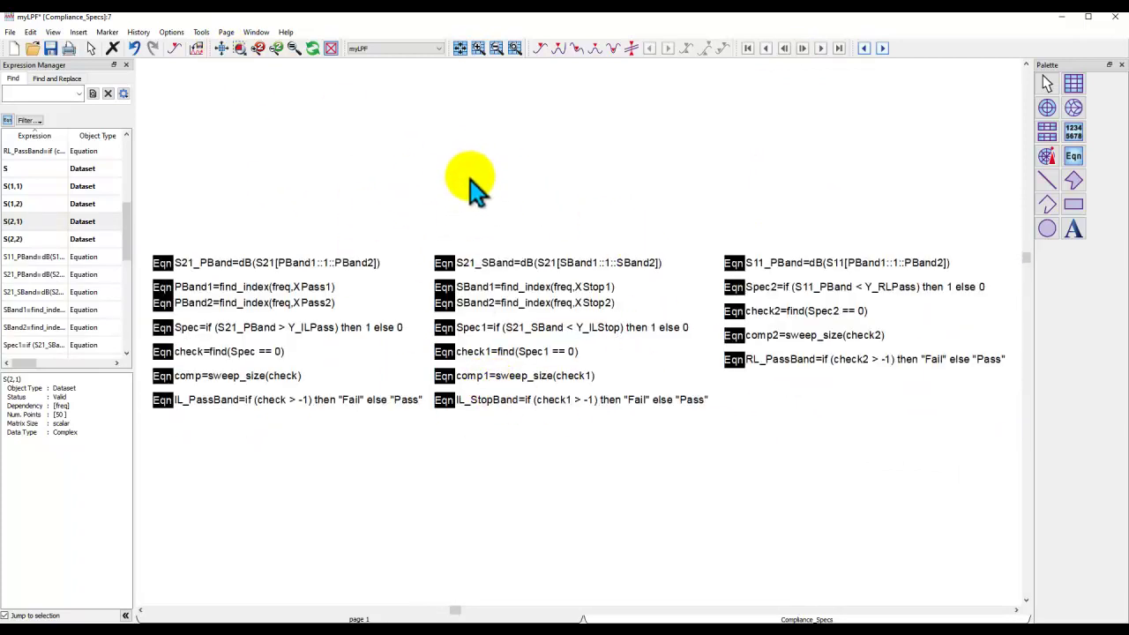
Return to the plots page and check the compliance table traces IL_PassBand, IL_StopBand and RL_PassBand.
click(882, 49)
double_click(417, 513)
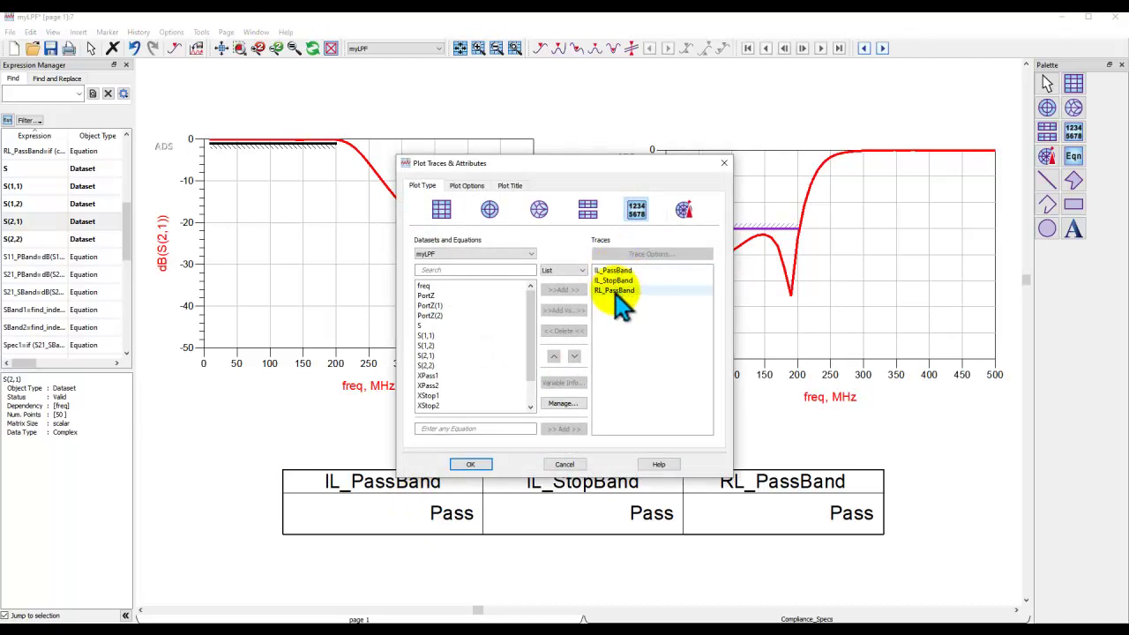
click(470, 464)
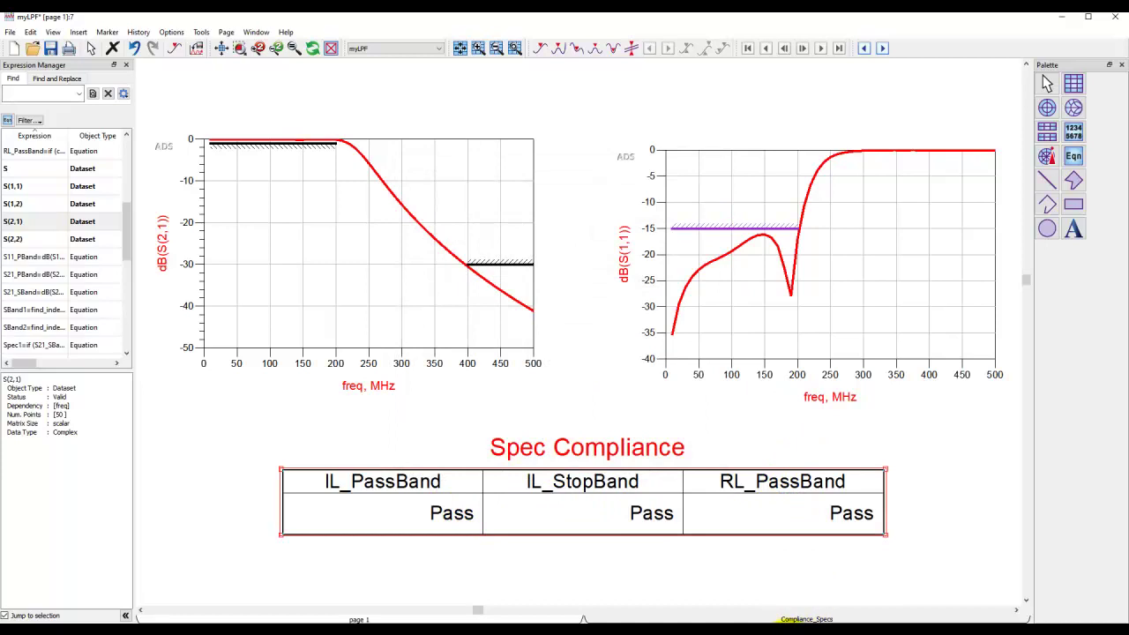
In the myLPF schematic, edit the BandLimits PBand2 value from 200e6 to 250e6.
click(802, 588)
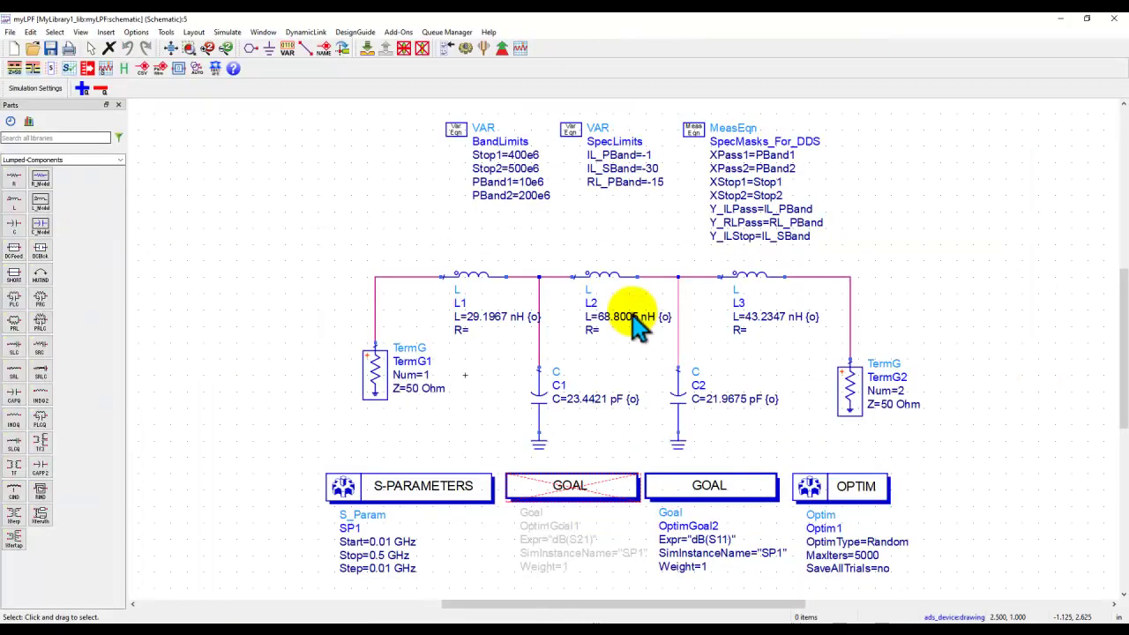
double_click(532, 199)
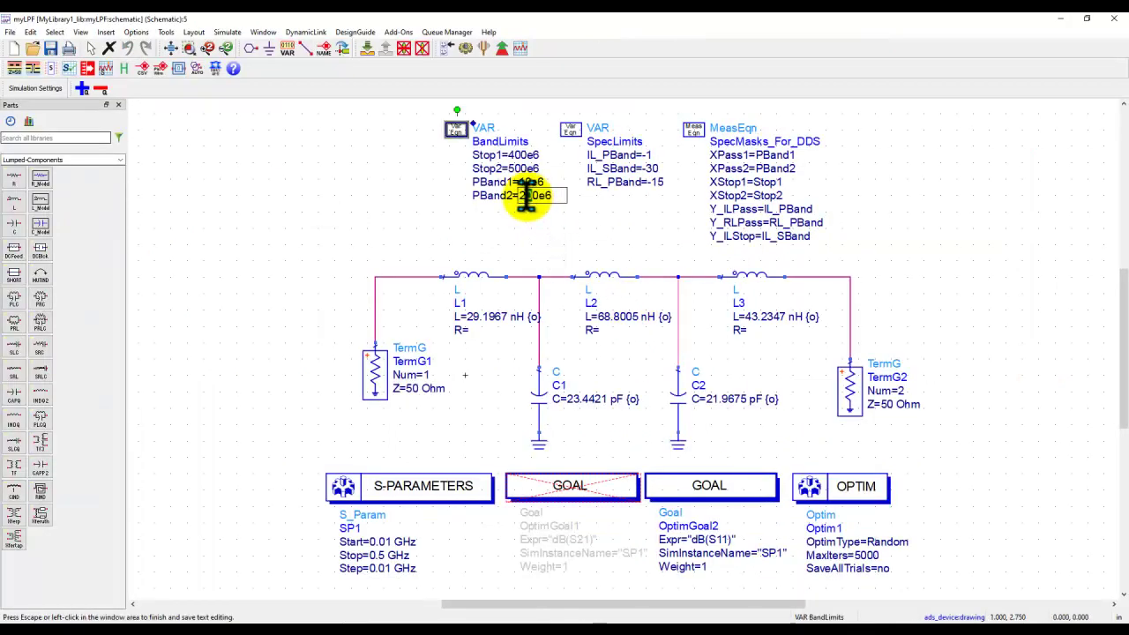
click(527, 196)
click(546, 231)
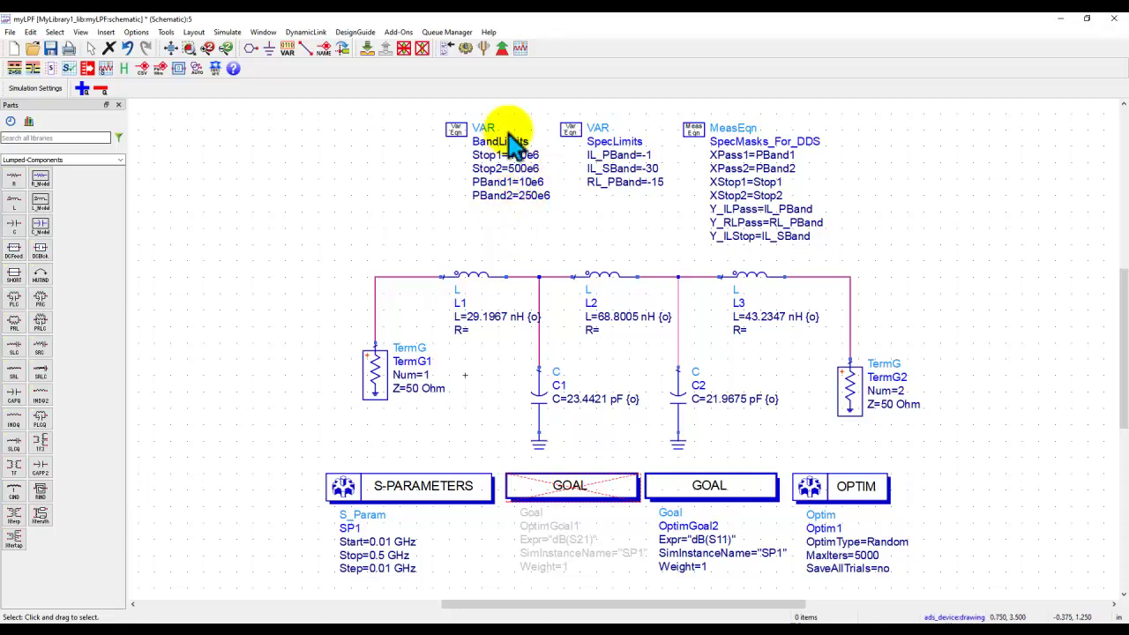
Re-simulate, review IL_PassBand and RL_PassBand now failing, then close the data display without saving.
click(461, 48)
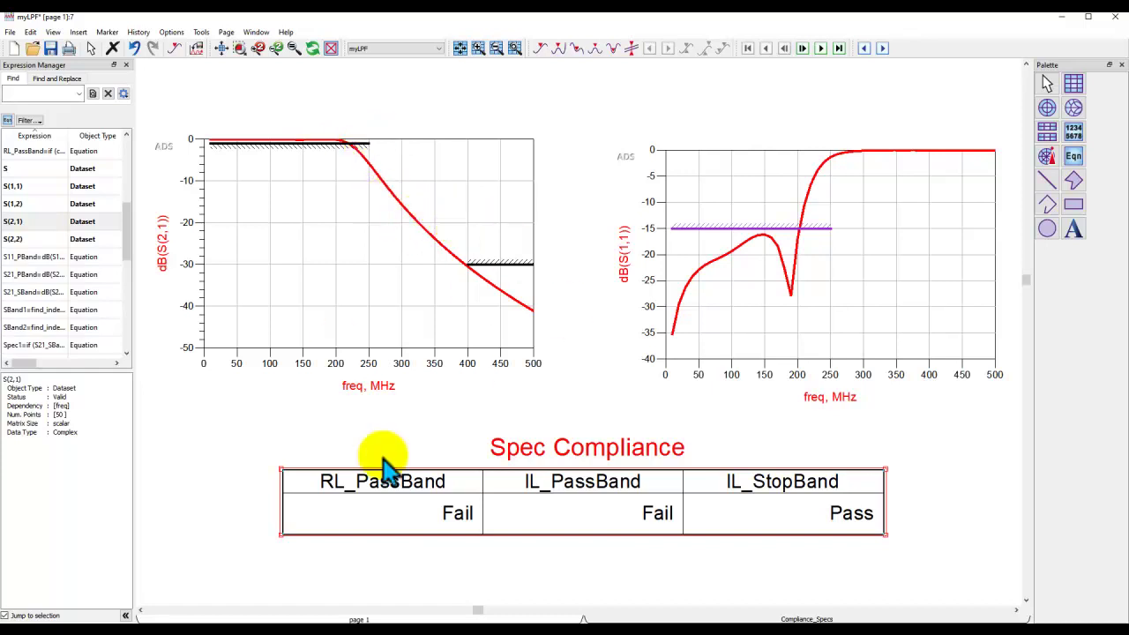
click(560, 408)
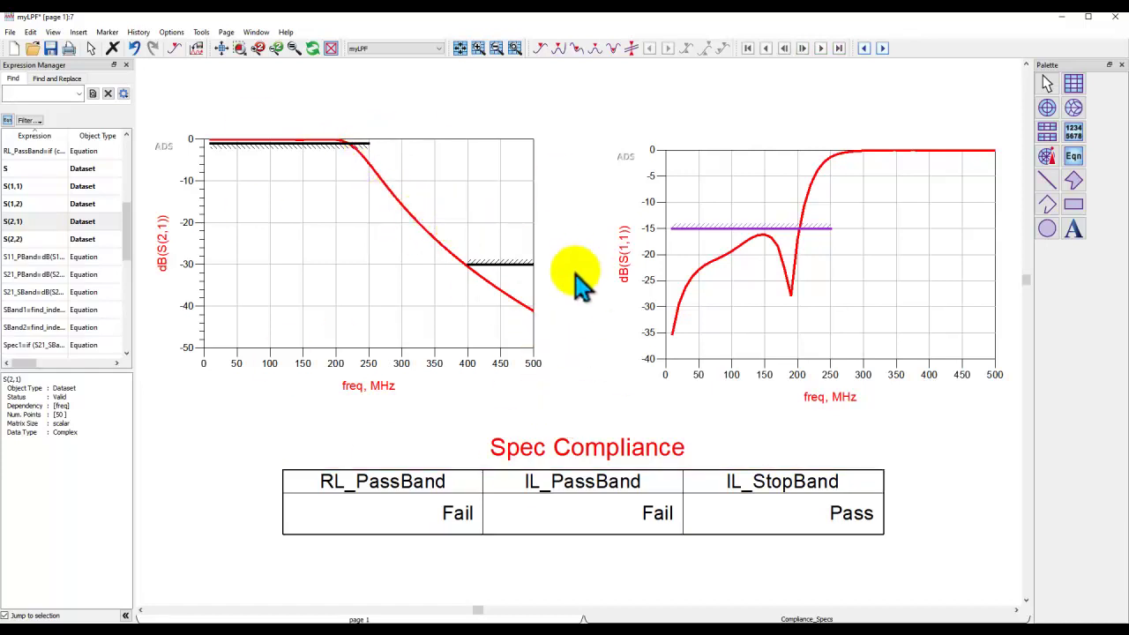
click(10, 32)
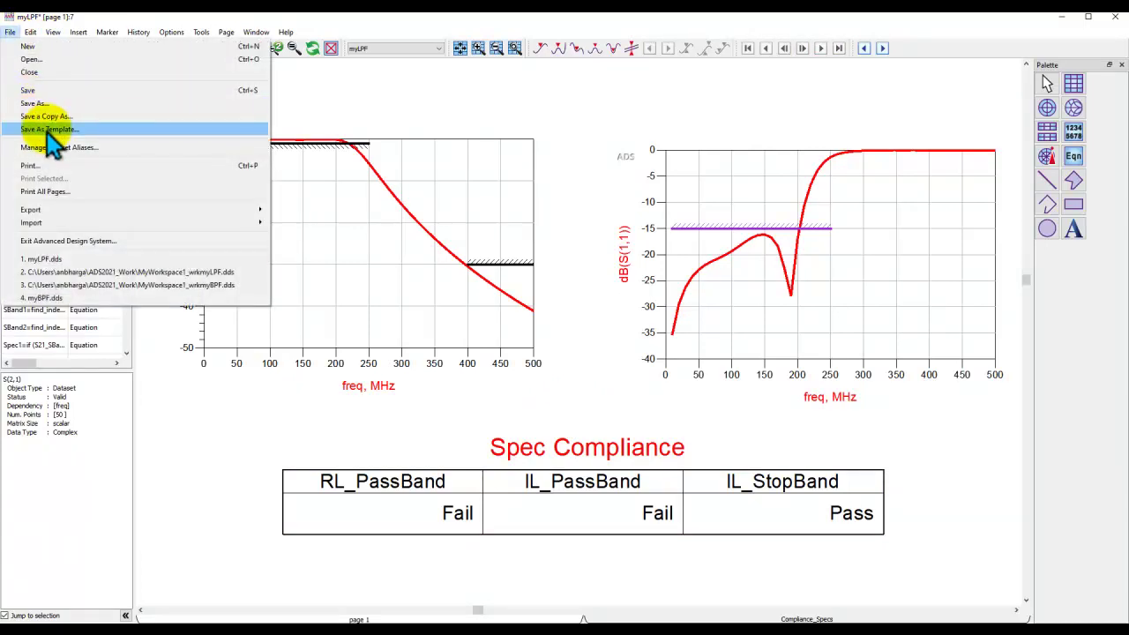
click(406, 123)
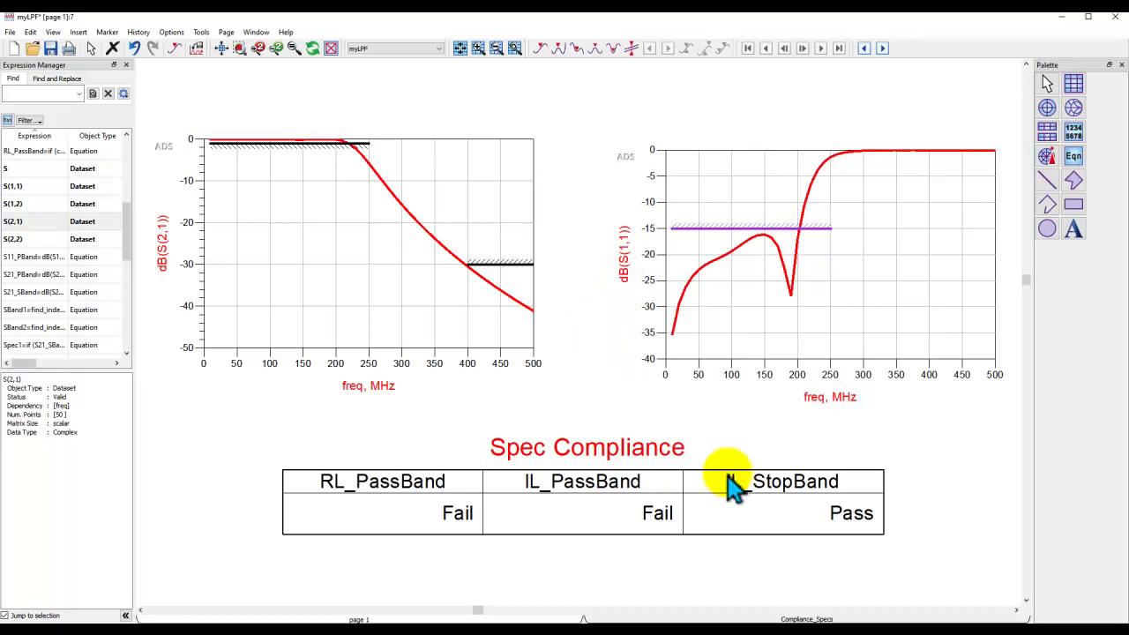
click(1115, 20)
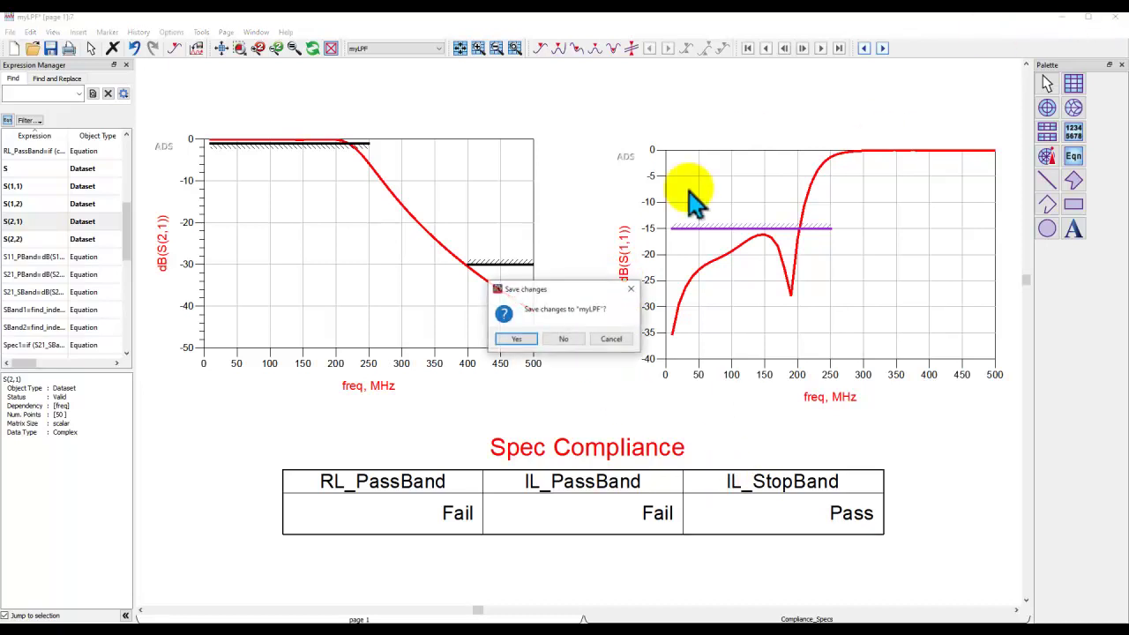
click(558, 339)
Close the lowpass data display without saving and bring the ADS Main window forward.
click(397, 185)
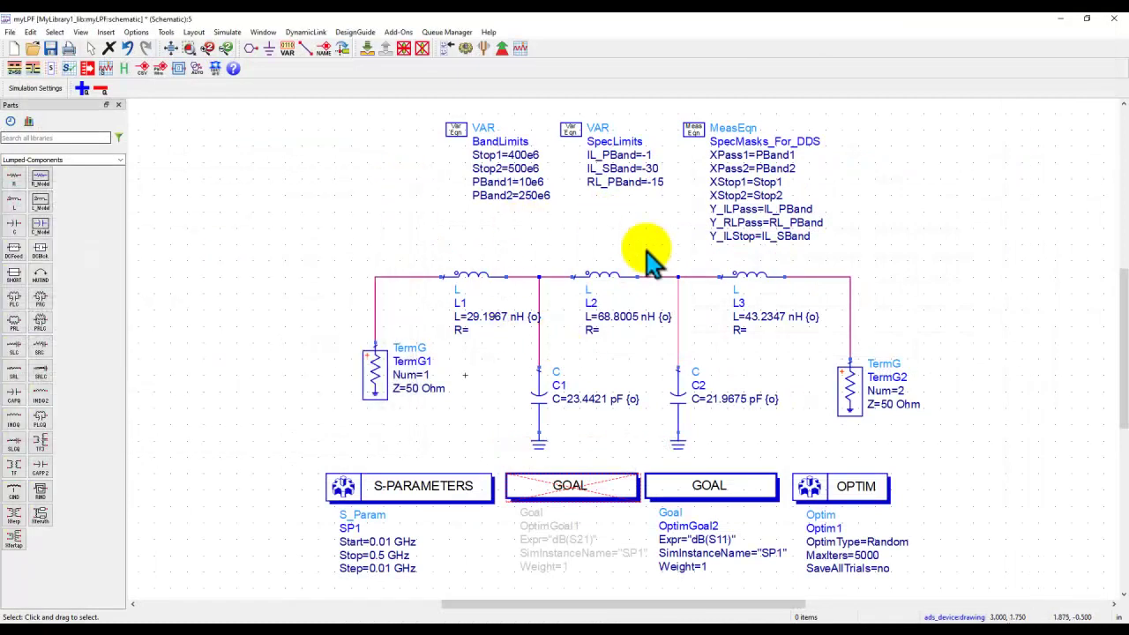
click(732, 617)
click(732, 607)
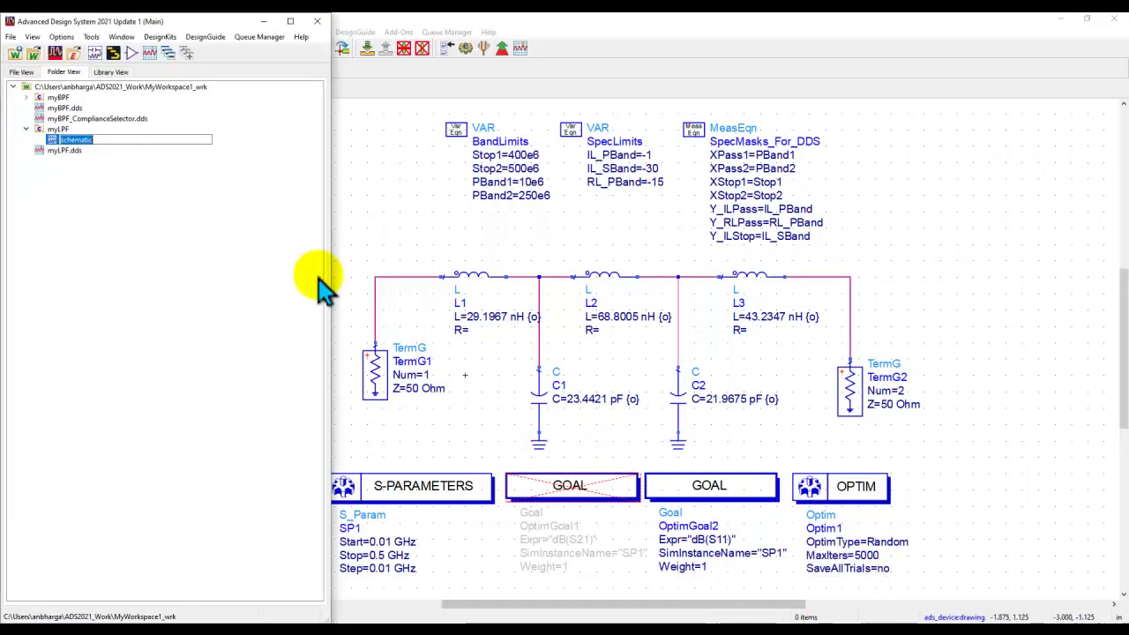
Open the myBPF schematic, zoom to fit the bandpass circuit, and simulate it.
click(27, 97)
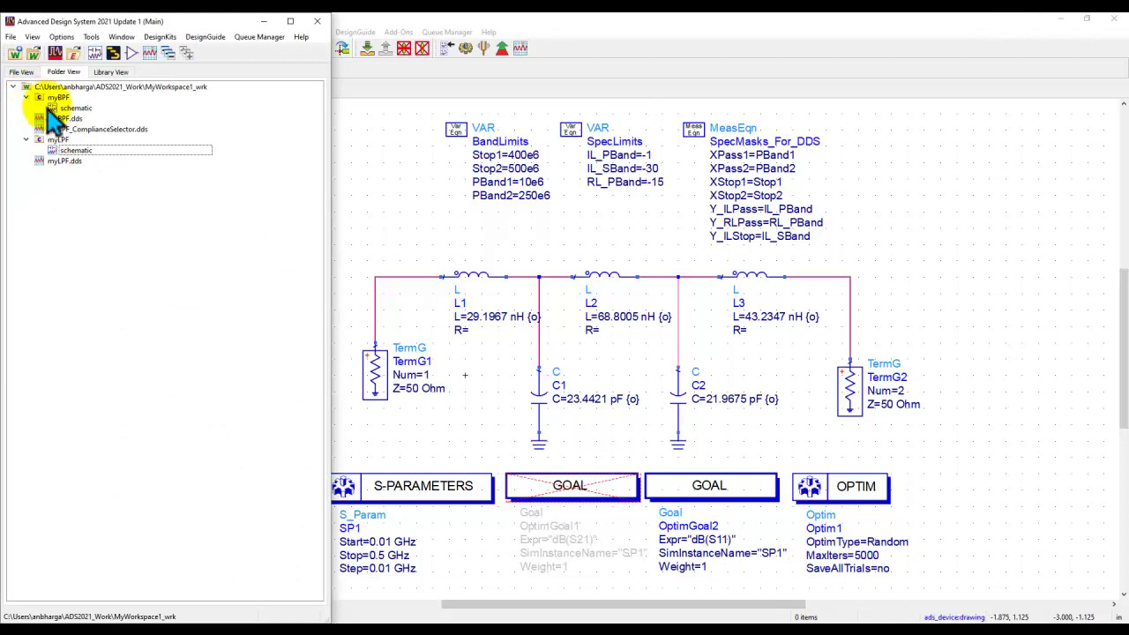
double_click(56, 110)
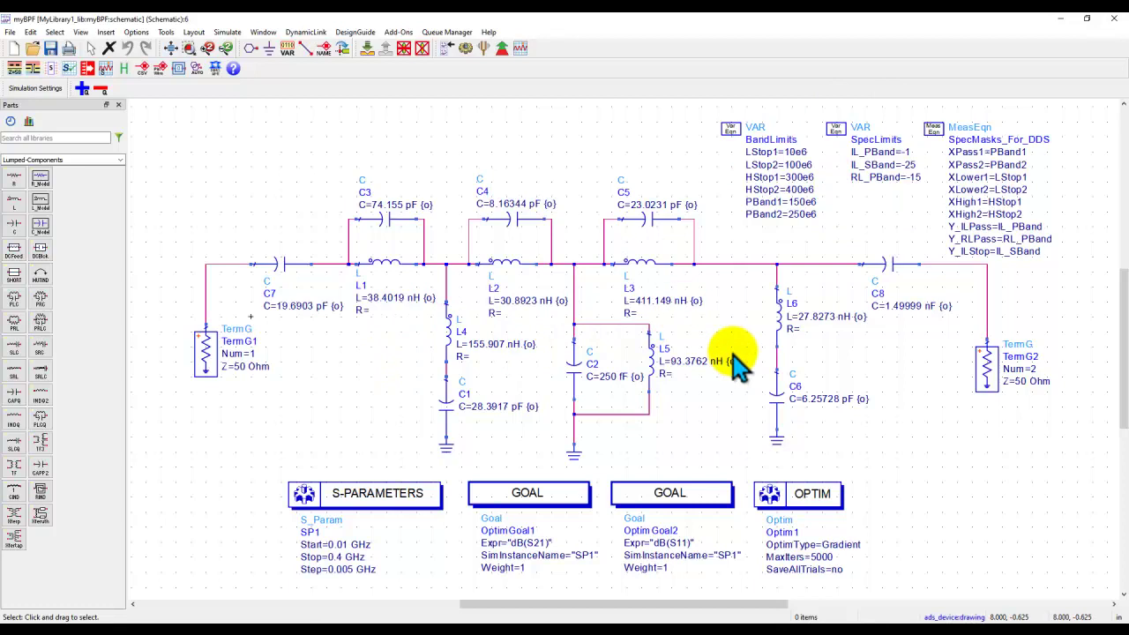
scroll(887, 171, up, 2)
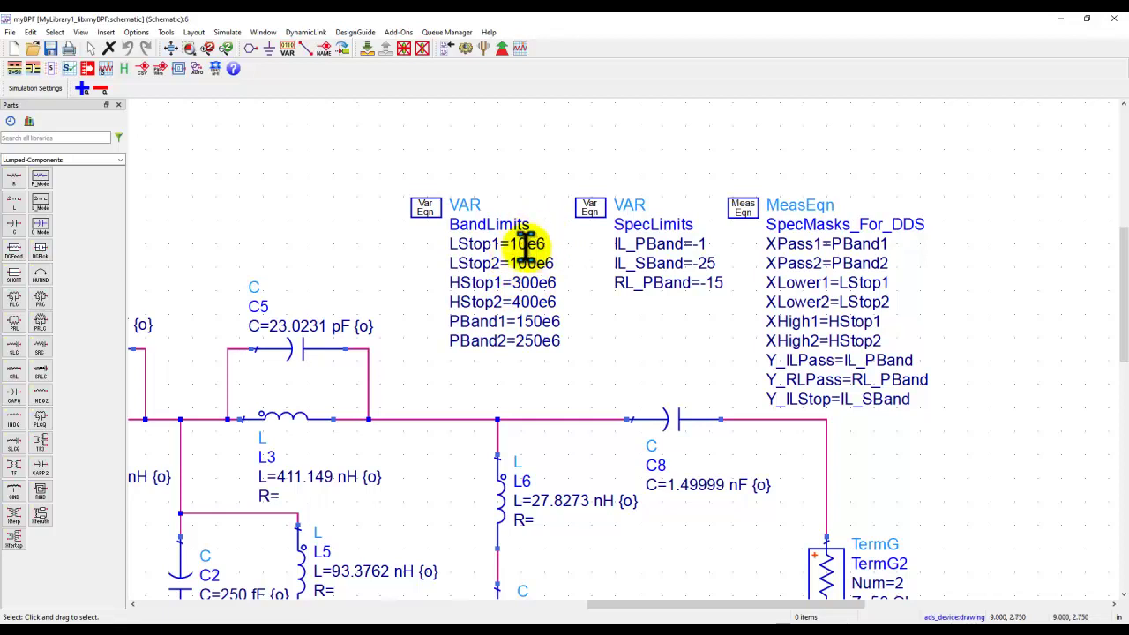
click(171, 48)
click(465, 47)
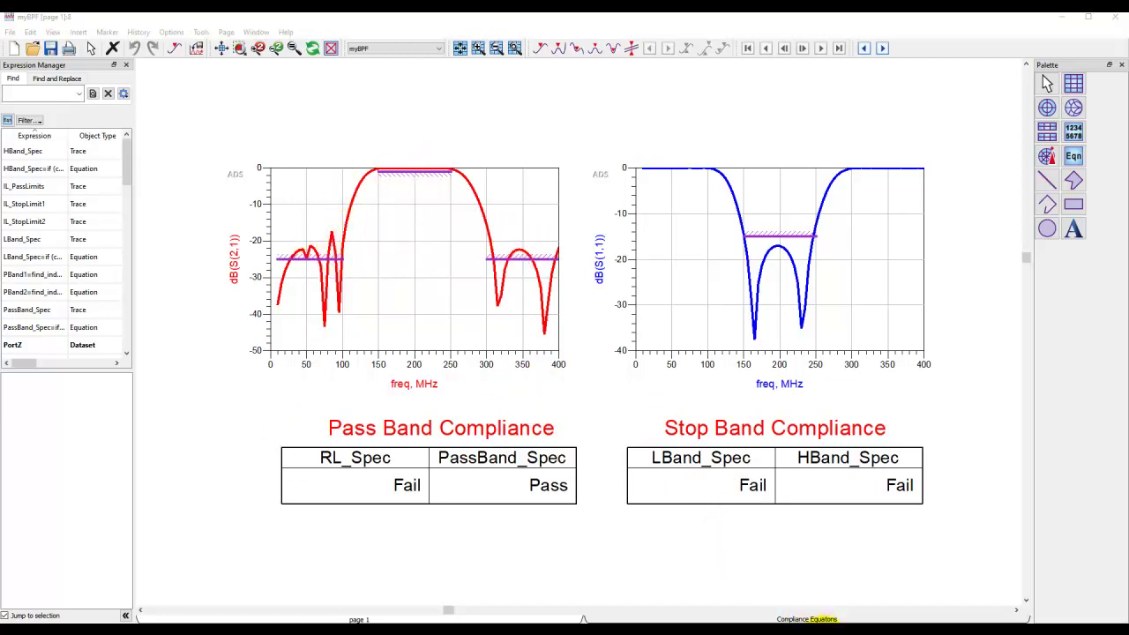
Bring the myBPF schematic forward, then the ADS Main window listing myBPF_ComplianceSelector.dds.
click(806, 626)
mouse_move(806, 626)
click(798, 586)
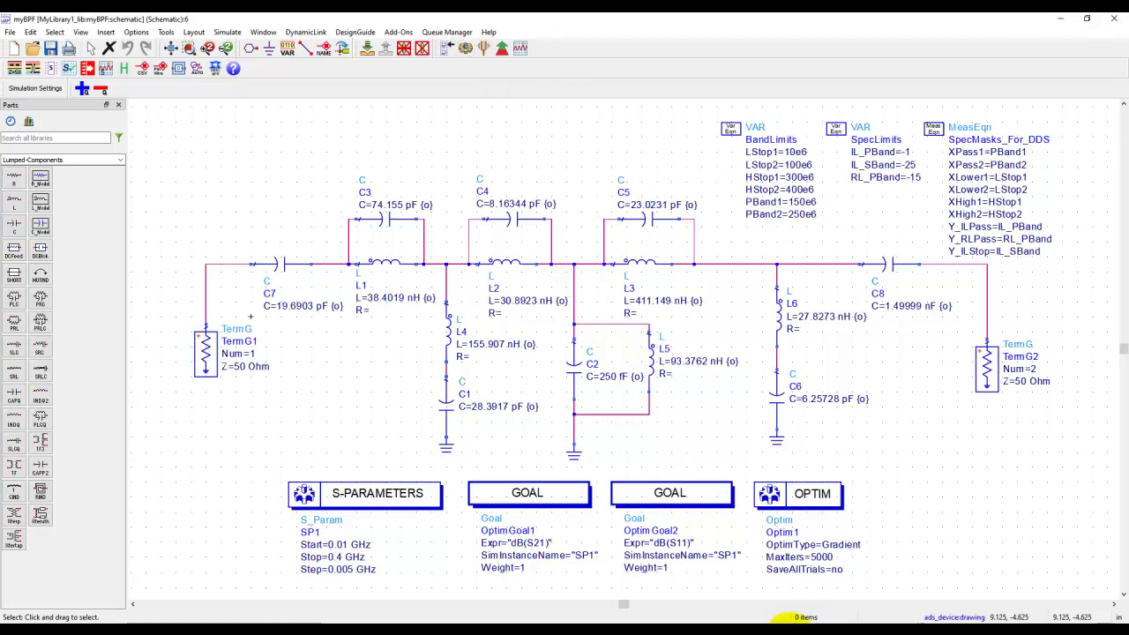
mouse_move(756, 630)
click(662, 600)
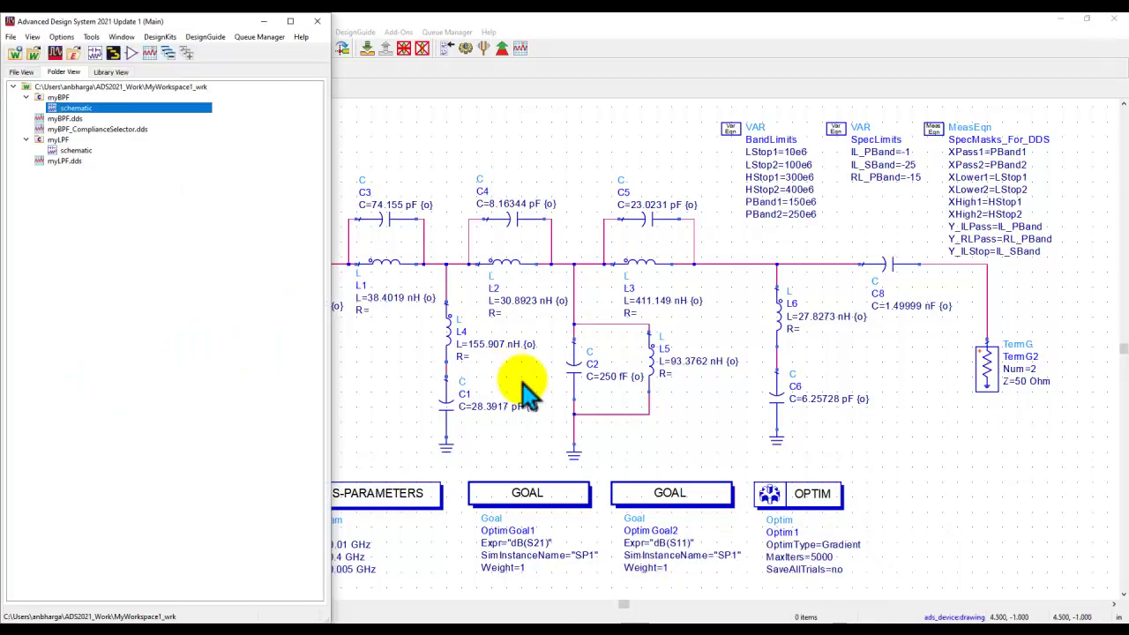
Open myBPF_ComplianceSelector.dds maximized and slide ComplianceMode from Schematic to DDS.
double_click(88, 130)
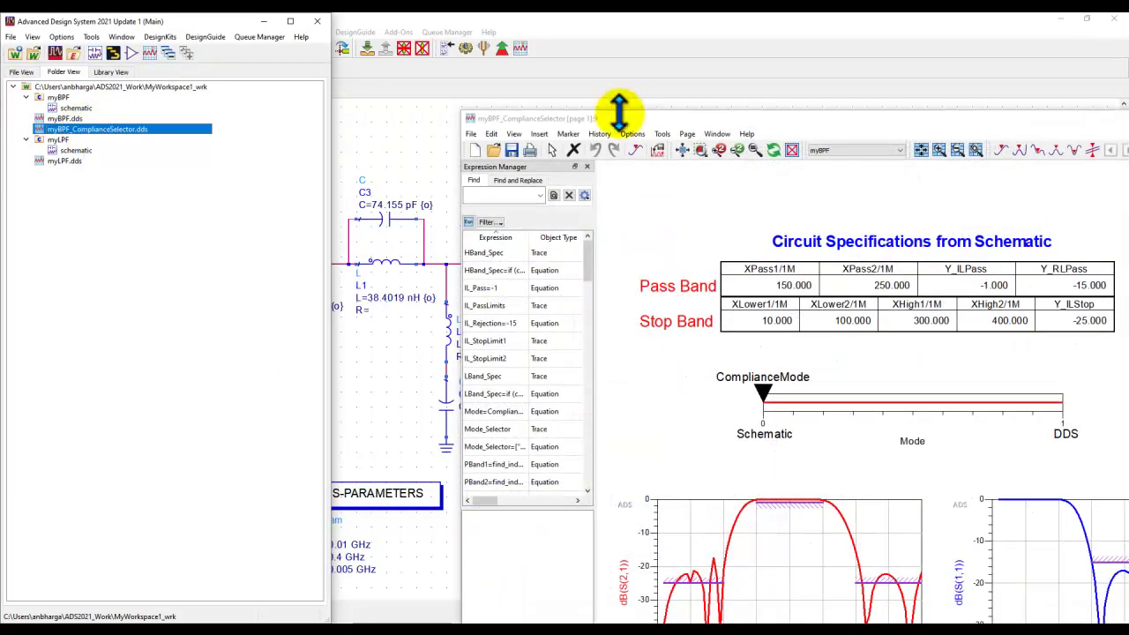
double_click(630, 119)
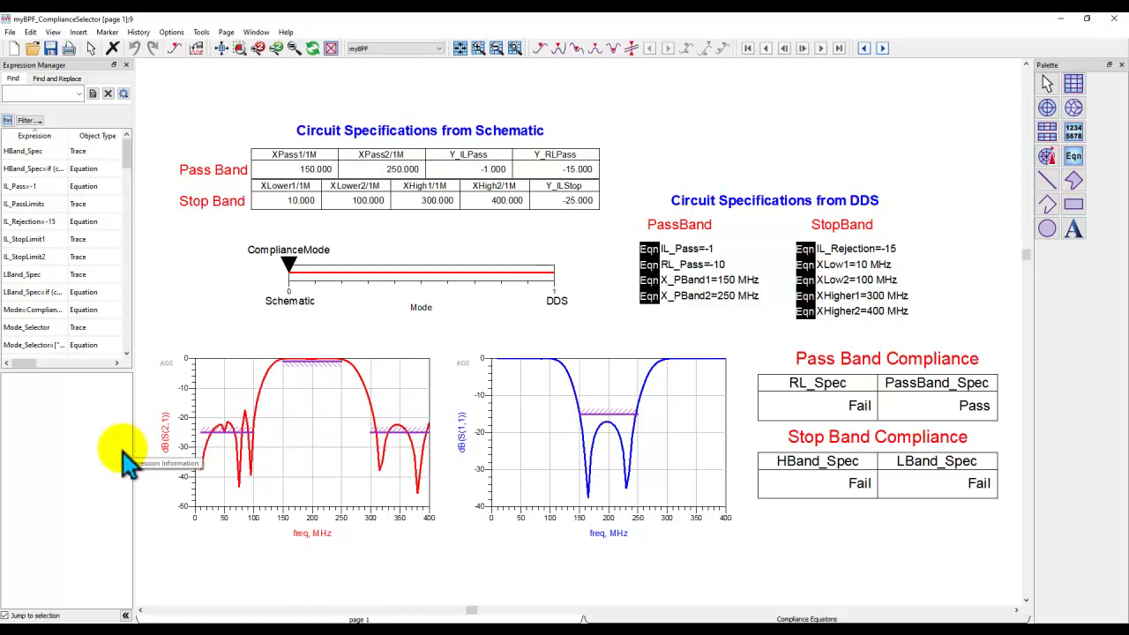
drag(287, 263, 557, 302)
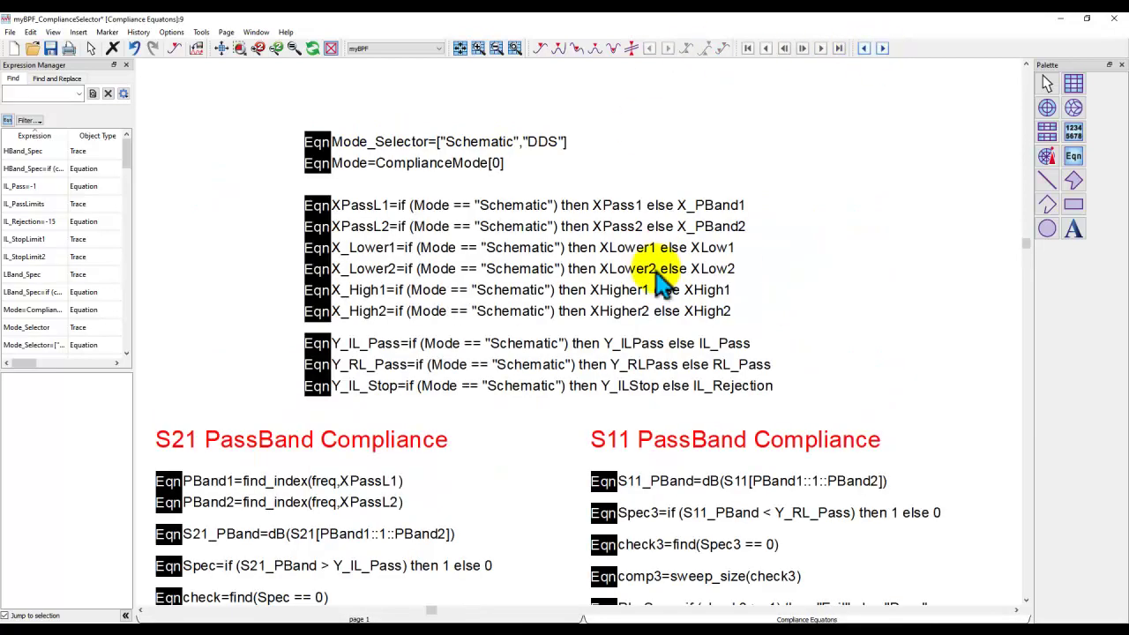
Go to the Compliance Equations page and zoom in on the Mode-driven if/then equations.
click(258, 48)
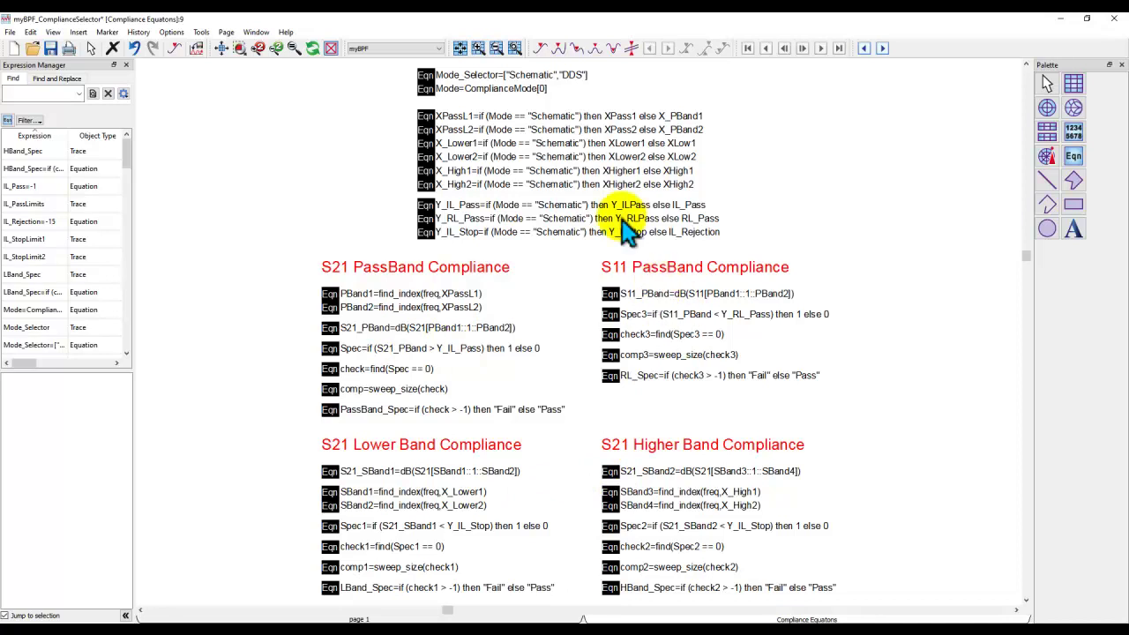
scroll(577, 154, up, 2)
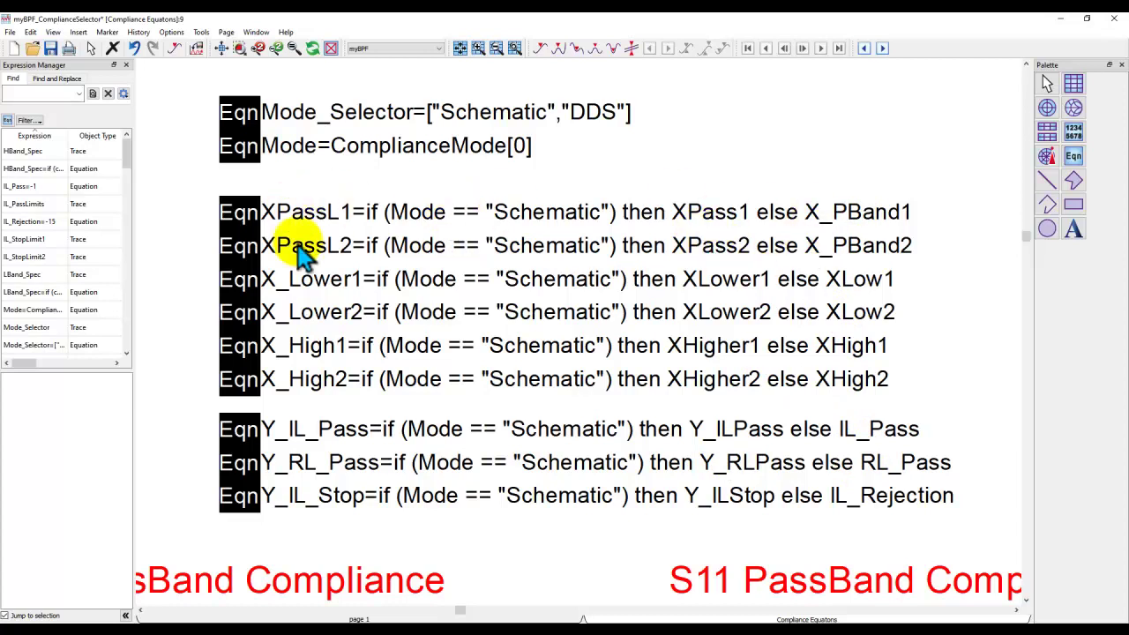
Return to the plots page, flip the ComplianceMode slider, and switch to the cell_1 workspace's Main window.
click(882, 49)
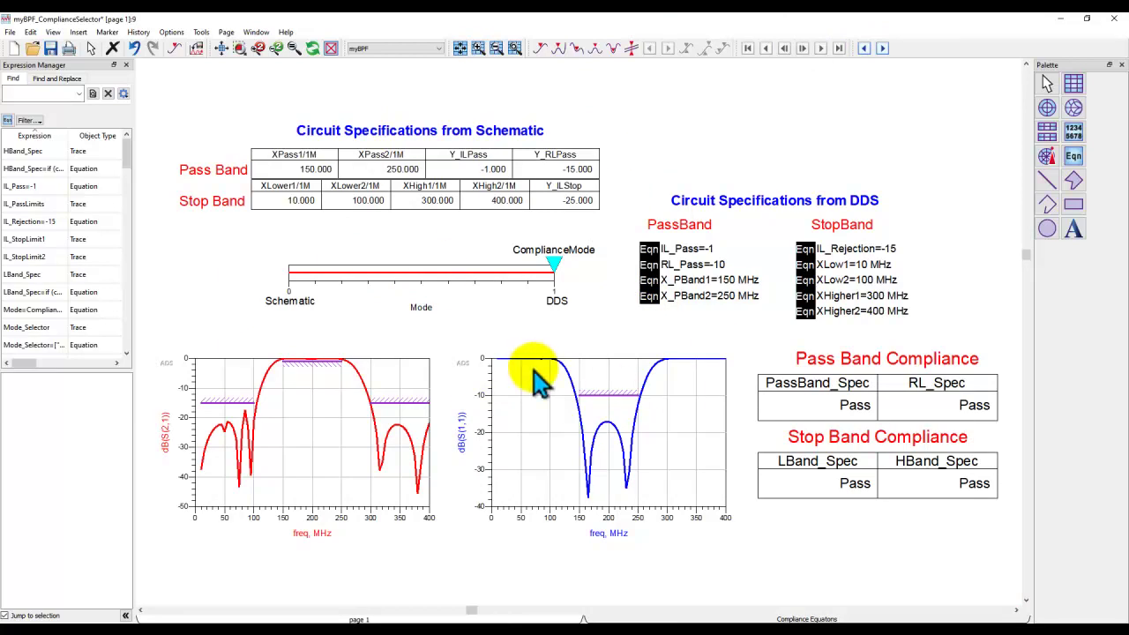
mouse_move(554, 276)
mouse_down()
mouse_move(273, 281)
mouse_move(557, 322)
mouse_up()
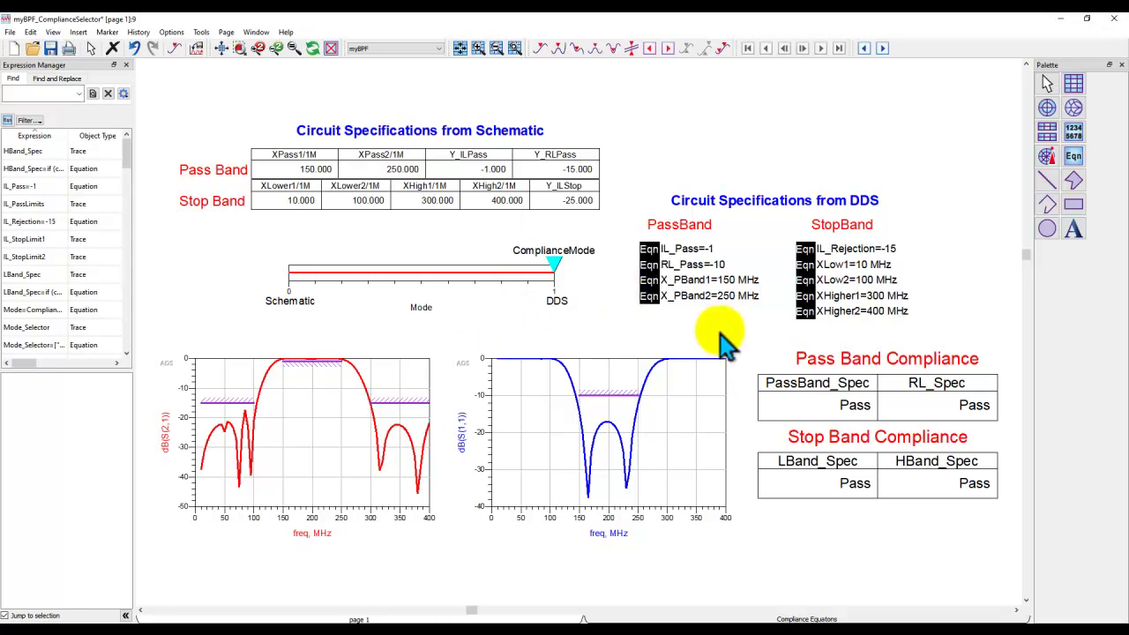
key(alt+Tab)
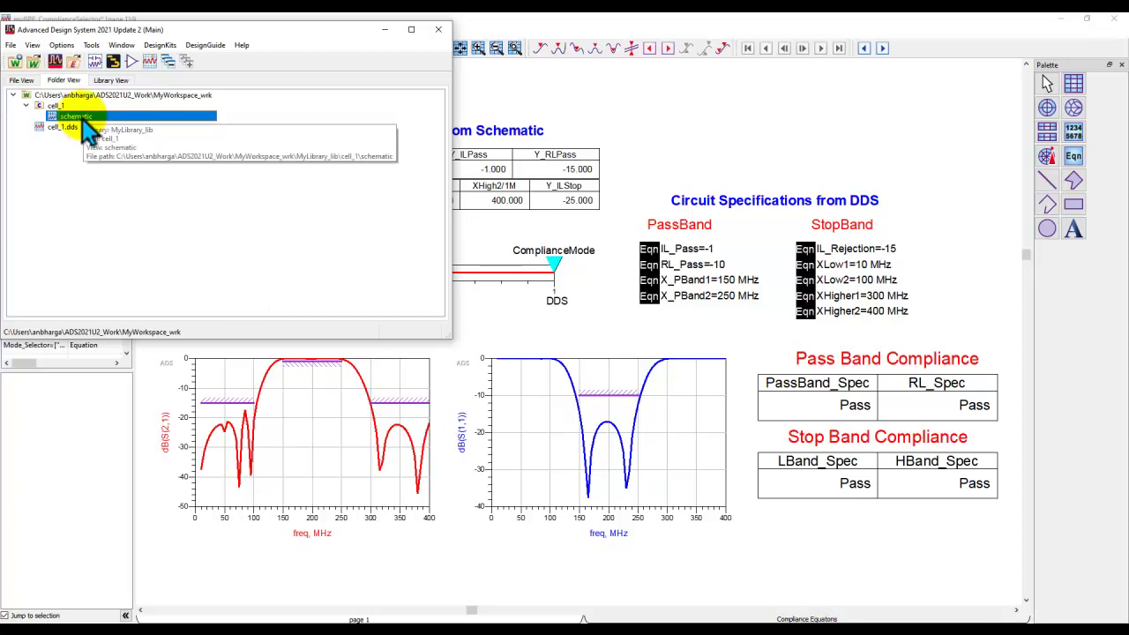
Open the cell_1 schematic from the Folder View and run its simulation.
double_click(79, 116)
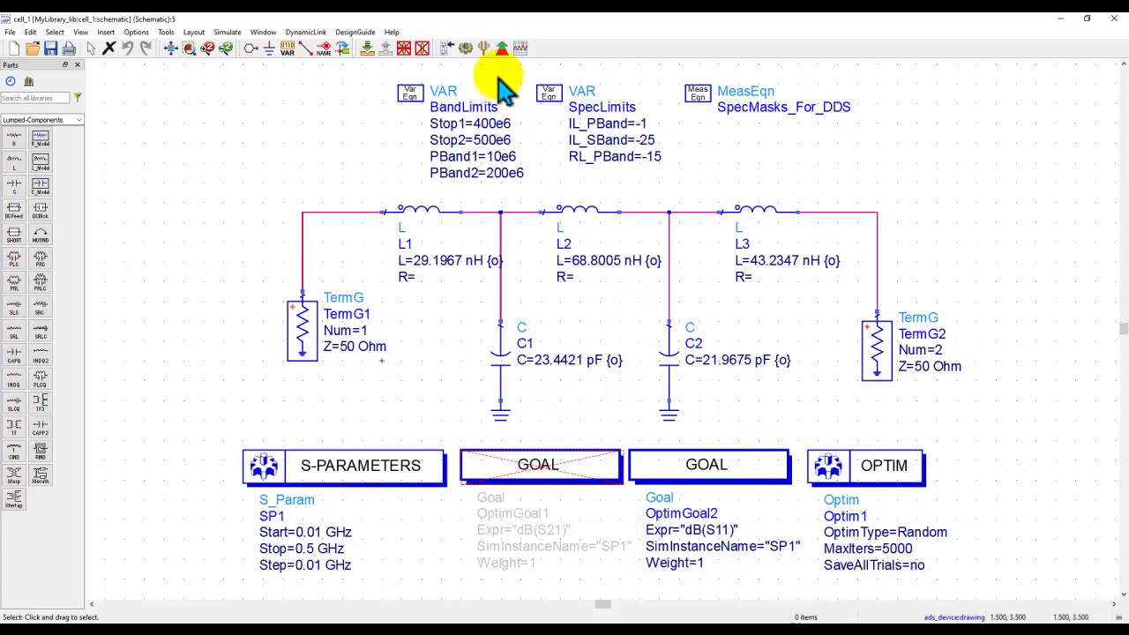
click(463, 47)
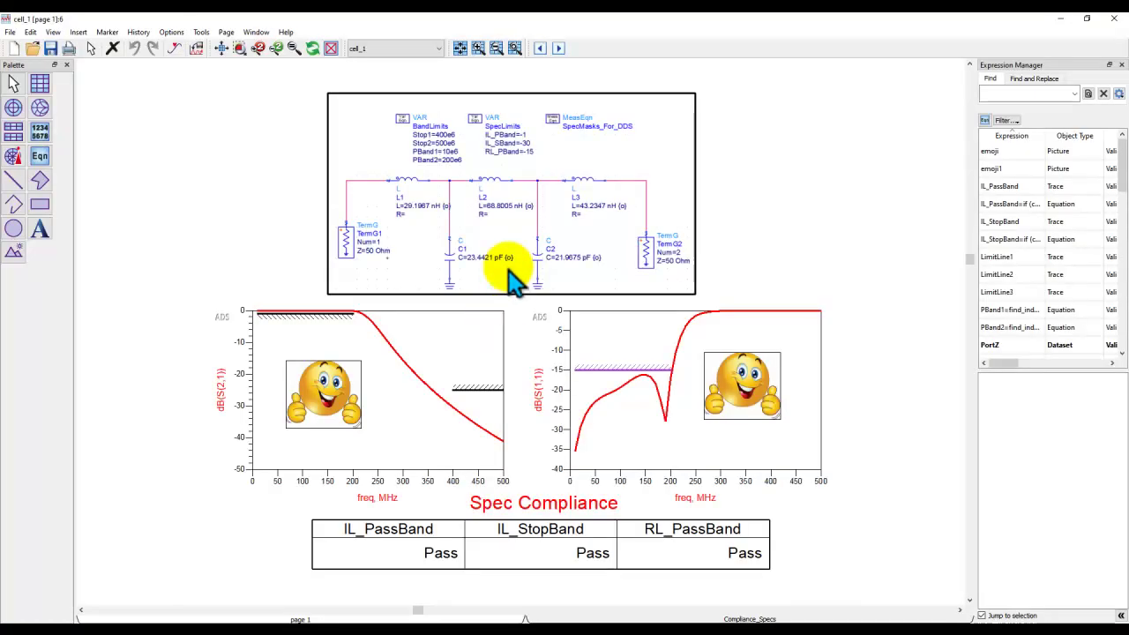
Move the circuit picture, try placing a new picture then cancel, and select both emoji pictures.
drag(499, 254, 459, 236)
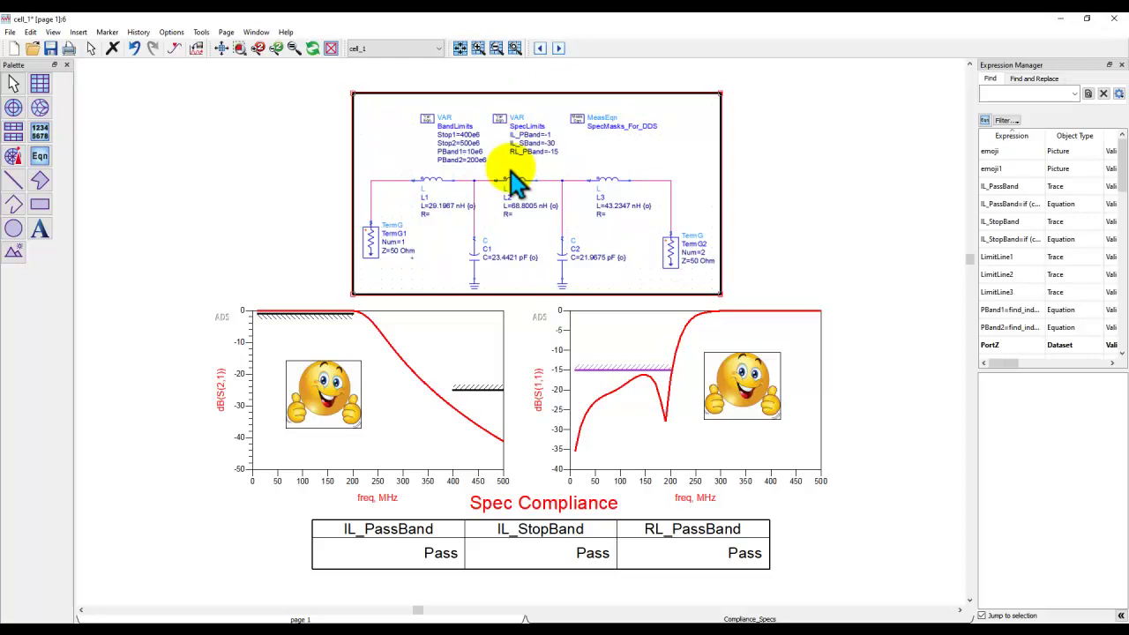
click(14, 256)
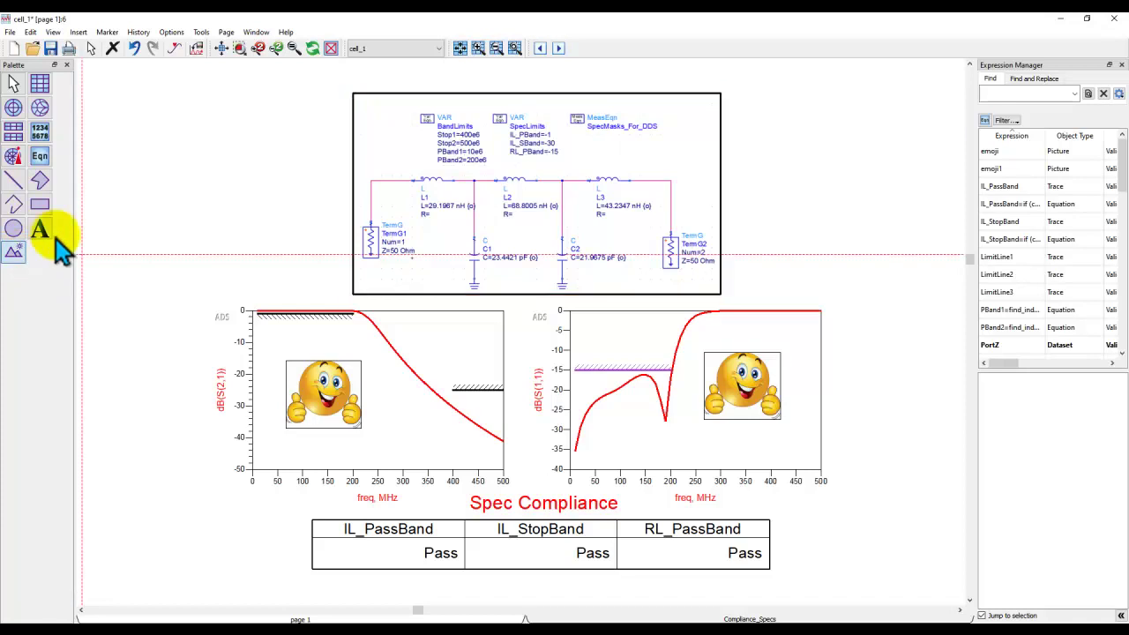
click(129, 109)
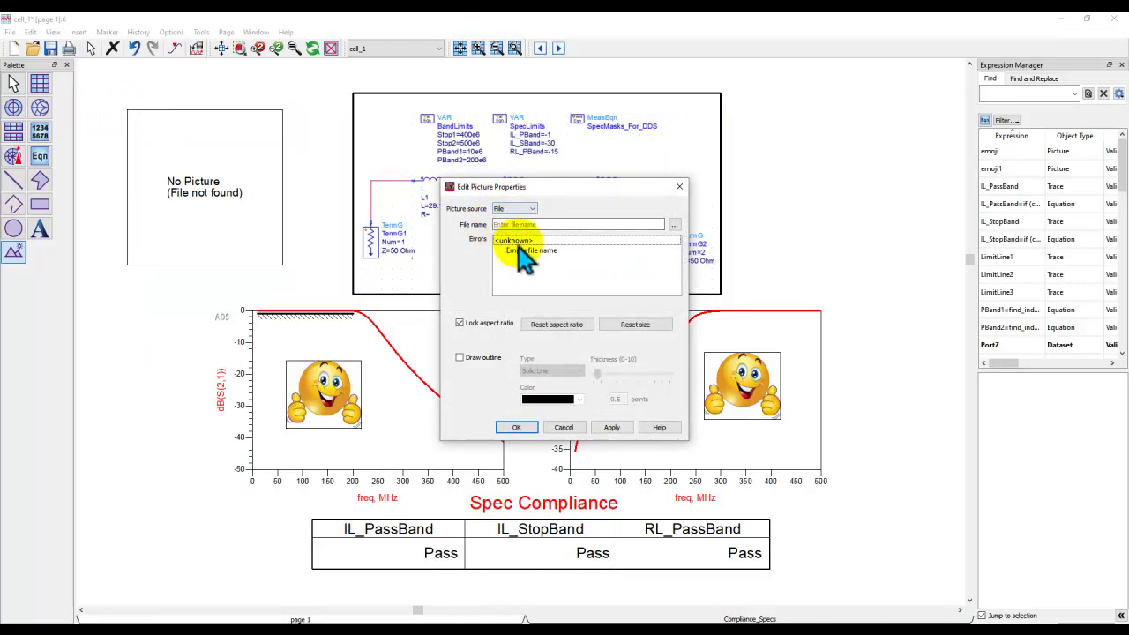
click(562, 429)
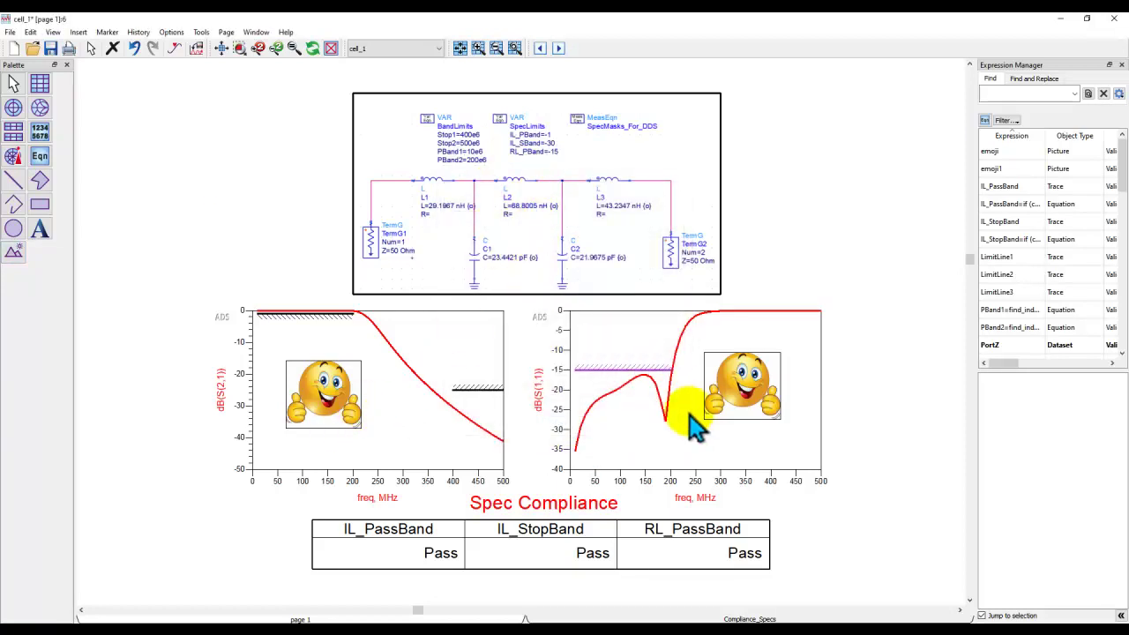
click(348, 399)
click(723, 412)
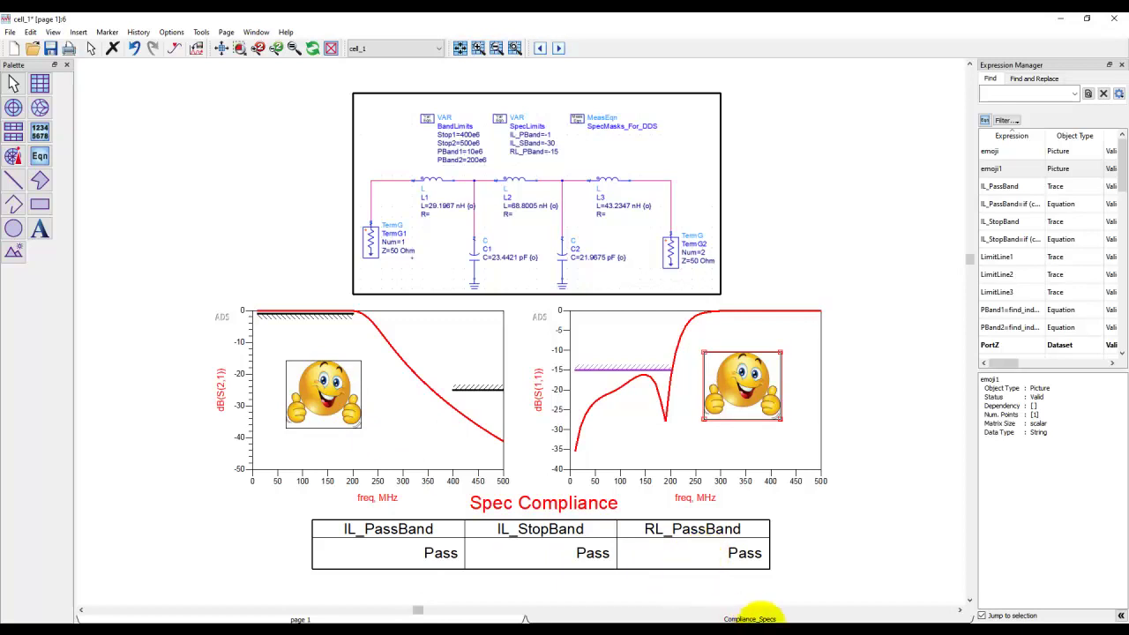
Change PBand2 in the BandLimits VAR from 200e6 to 250e6 and re-simulate cell_1.
click(854, 617)
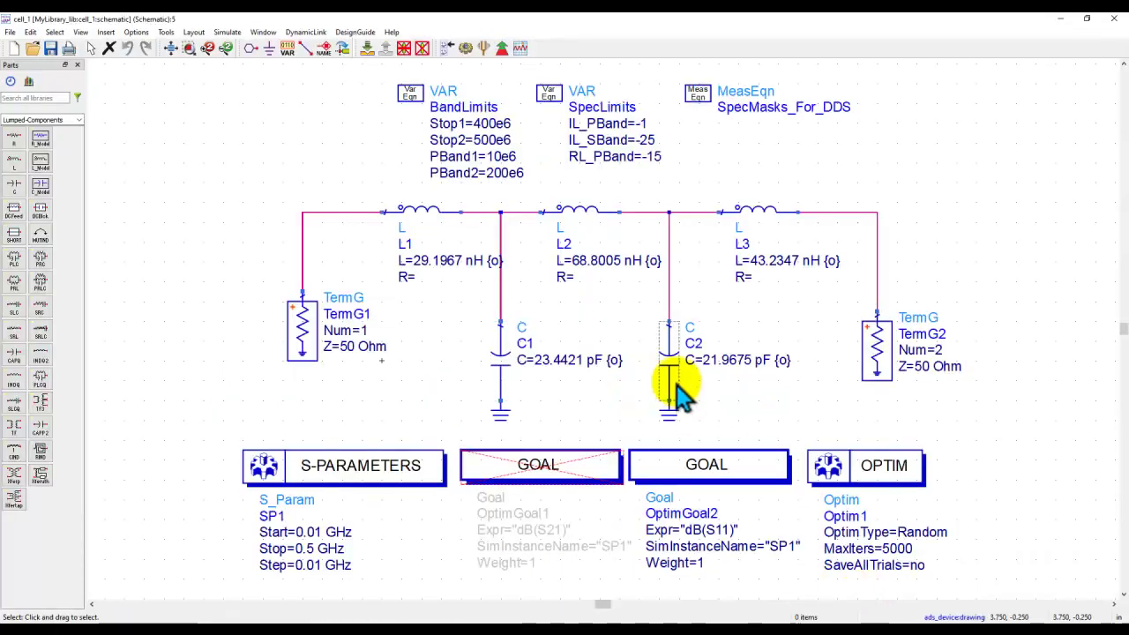
click(499, 173)
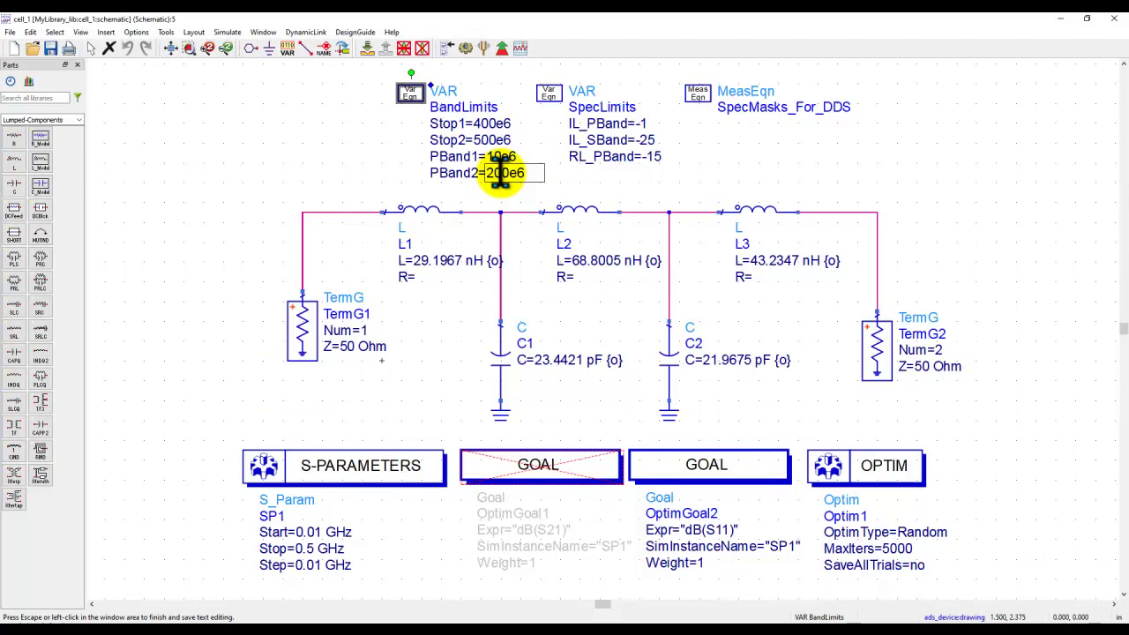
text(5)
click(363, 179)
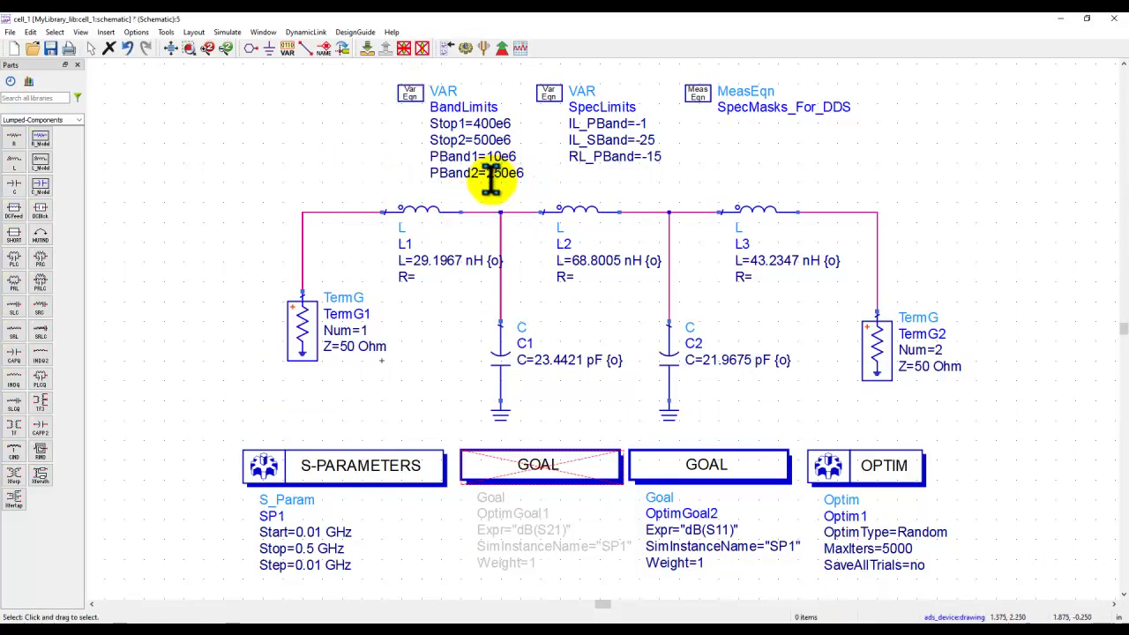
click(464, 48)
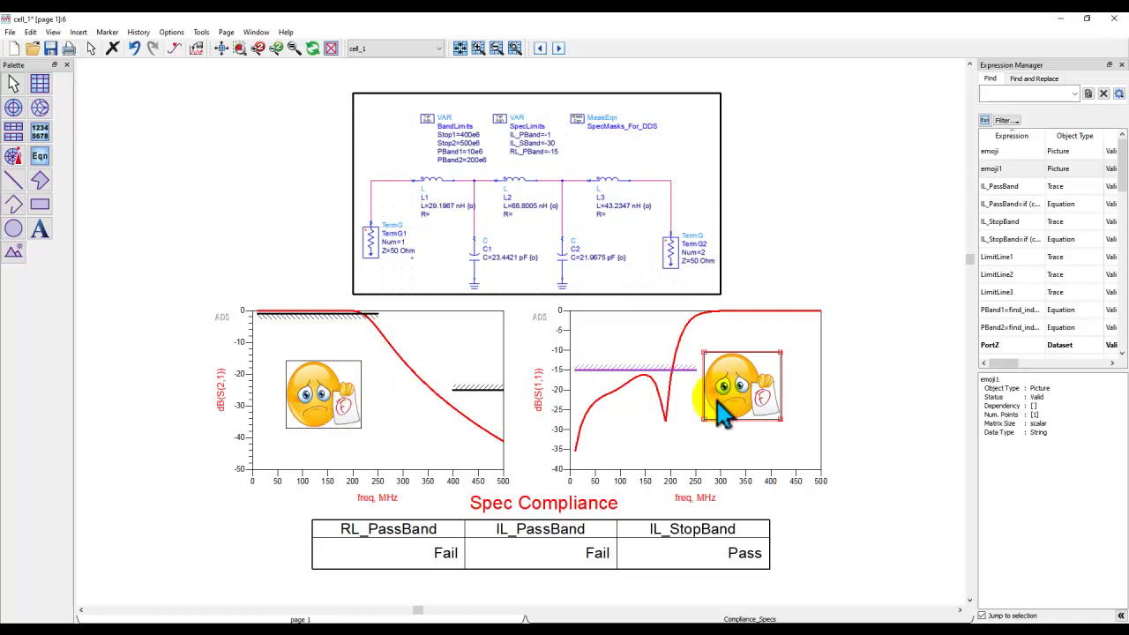
click(150, 388)
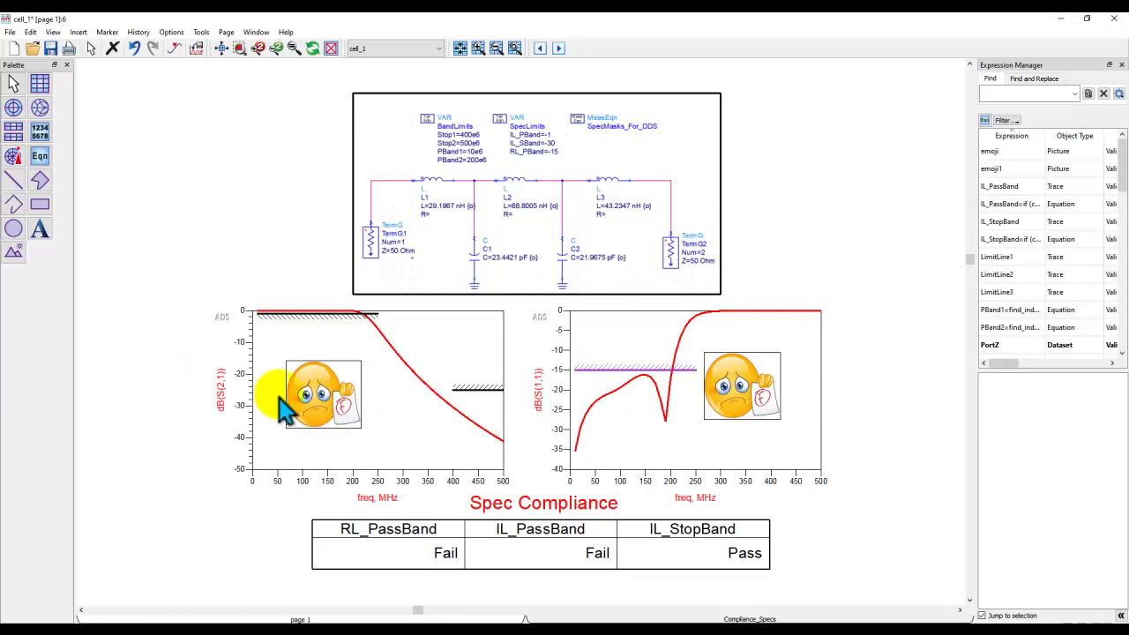